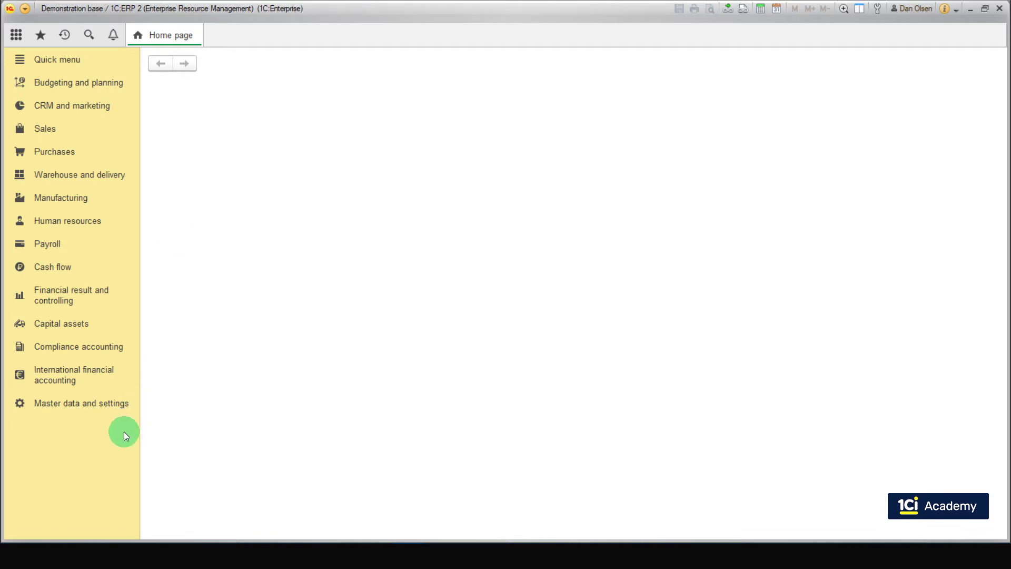
Check that product characteristics, packagings, series and quality are enabled, then open the Products catalog
{"action": "left_click", "coordinate": [106, 416]}
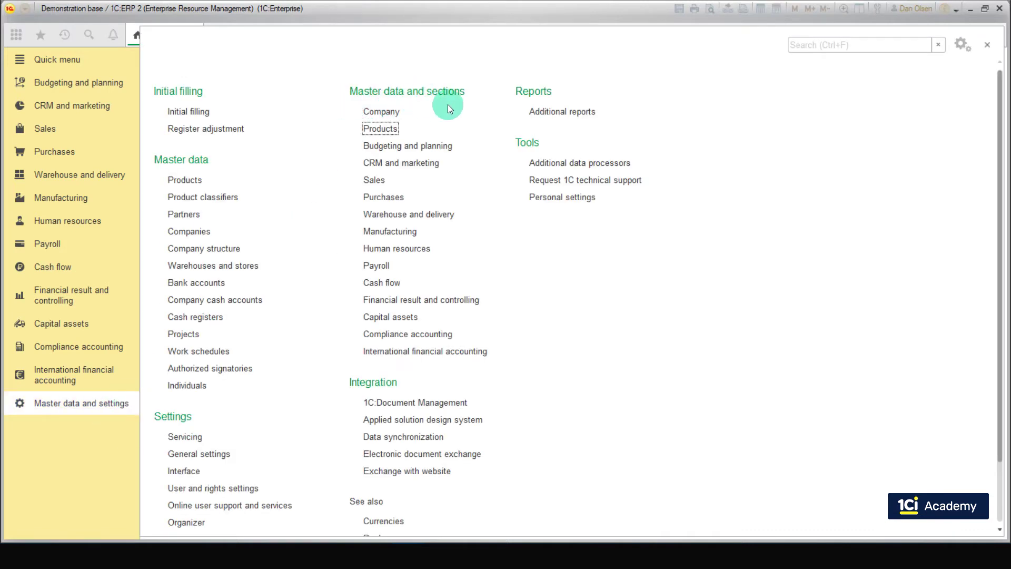
{"action": "left_click", "coordinate": [381, 130]}
{"action": "left_click", "coordinate": [249, 123]}
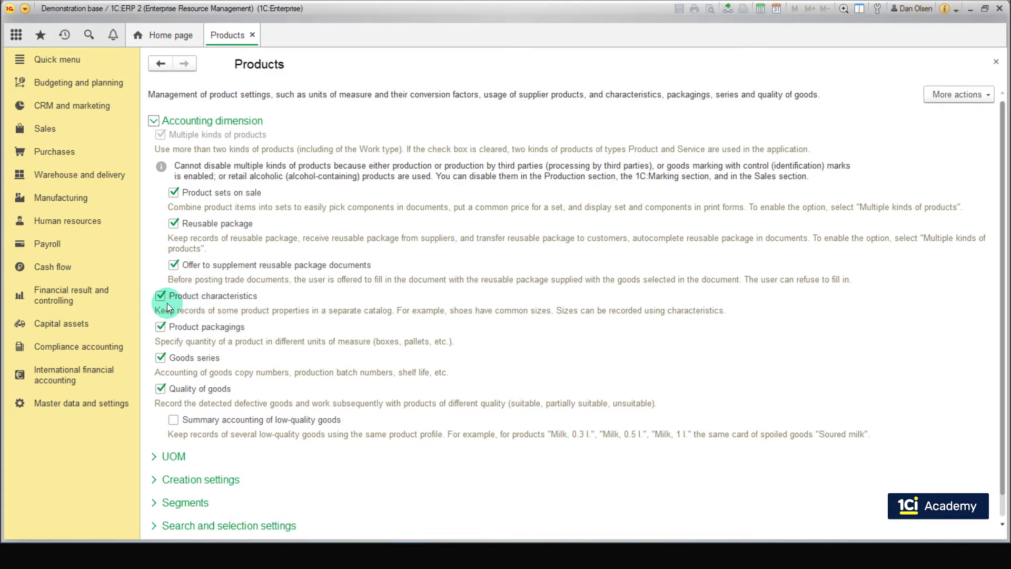
{"action": "key", "text": "Tab"}
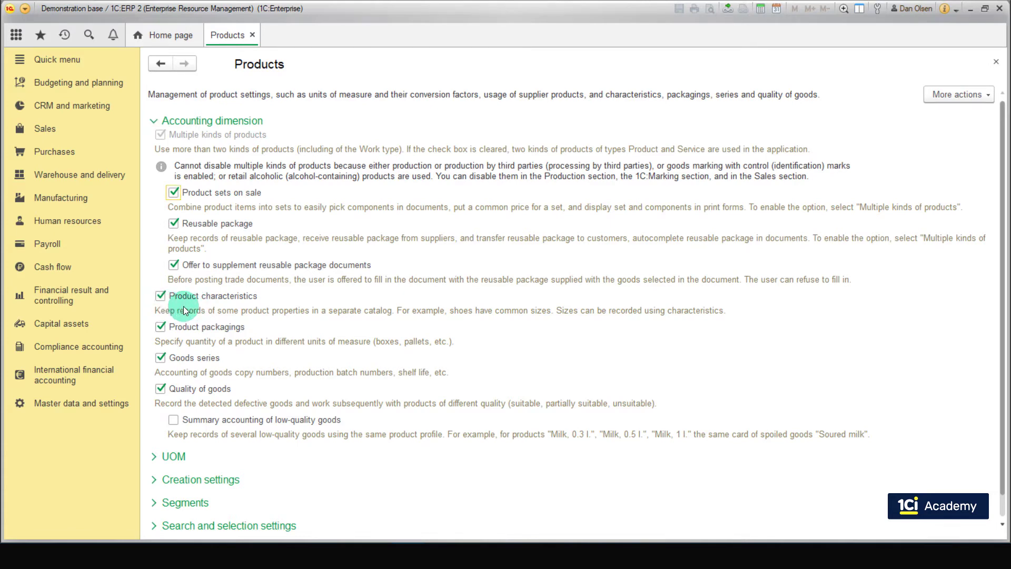
{"action": "left_click", "coordinate": [109, 405]}
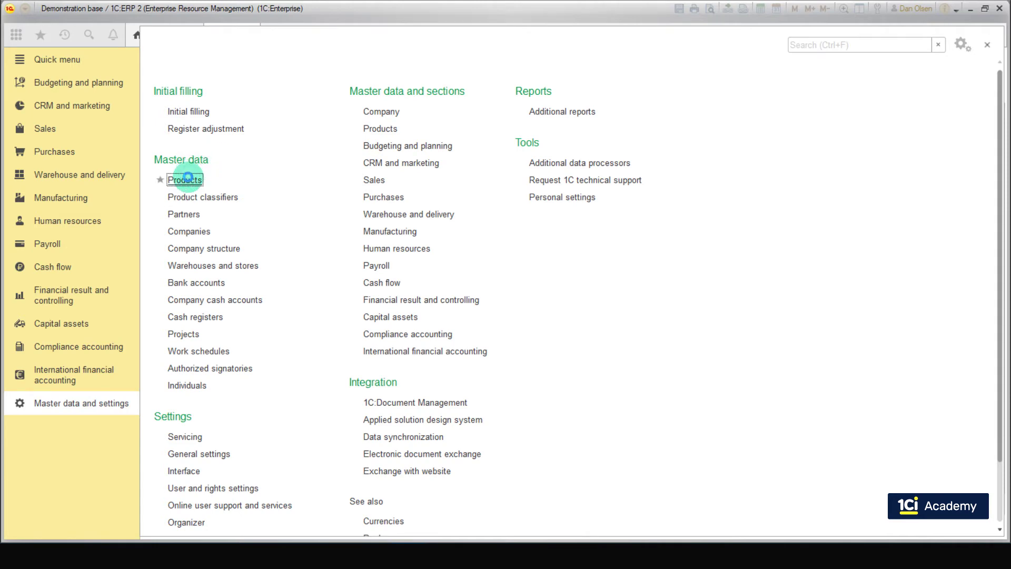
{"action": "left_click", "coordinate": [185, 180]}
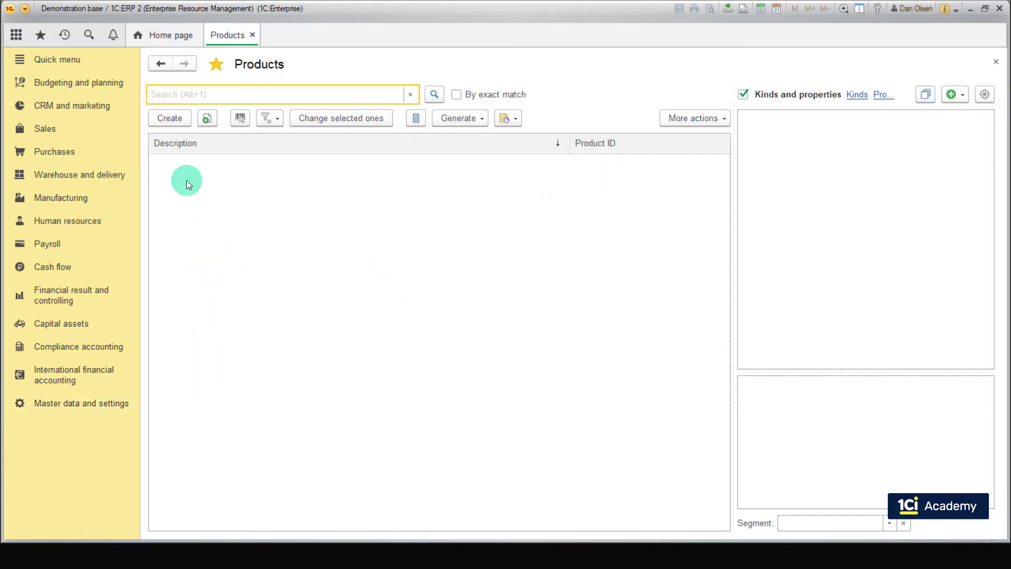
Create a new Goods product kind named 'Finished products' with access group Other
{"action": "left_click", "coordinate": [953, 97]}
{"action": "left_click", "coordinate": [919, 119]}
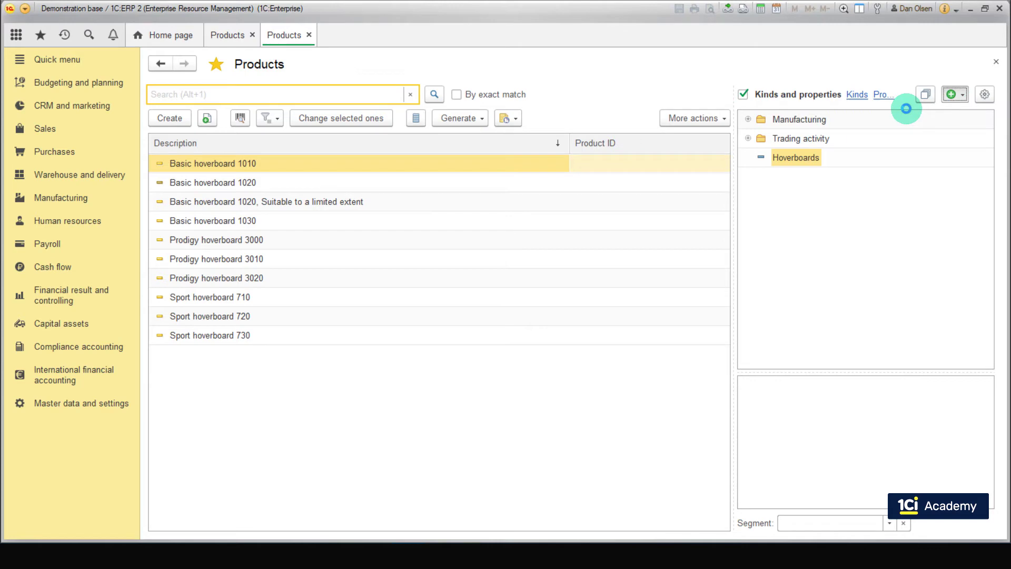
{"action": "left_click", "coordinate": [442, 109]}
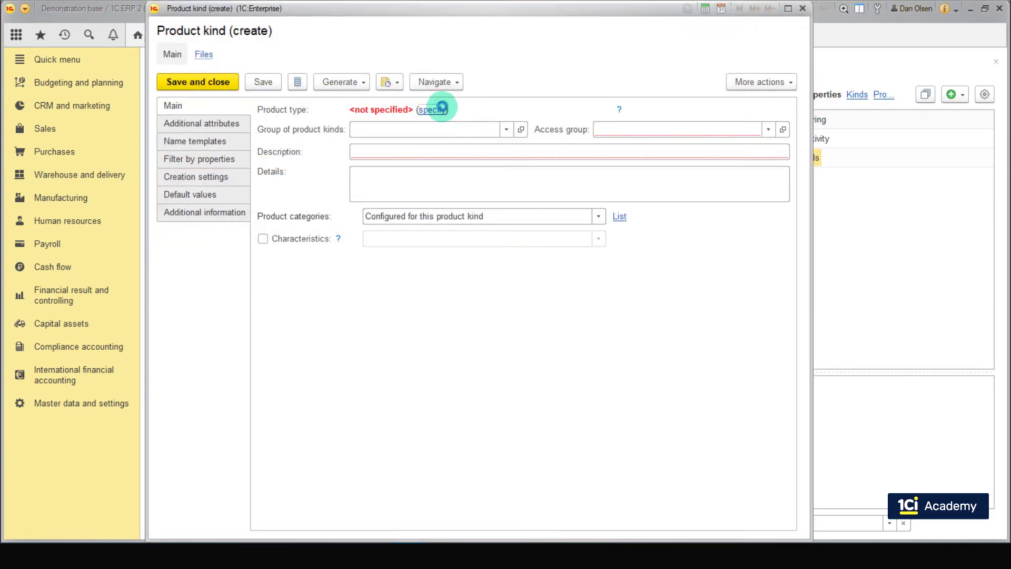
{"action": "left_click", "coordinate": [307, 87]}
{"action": "left_click", "coordinate": [625, 485]}
{"action": "left_click", "coordinate": [771, 130]}
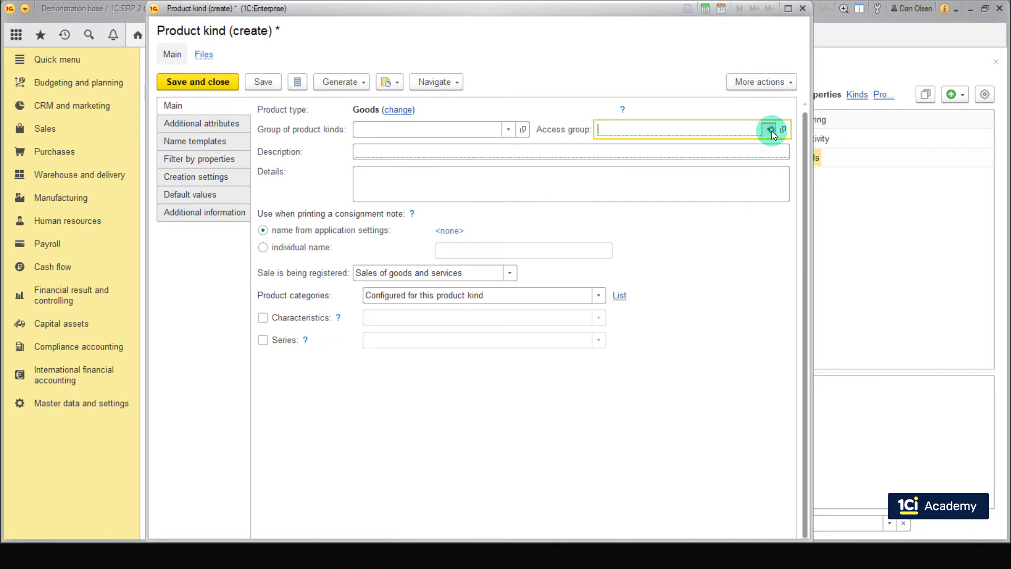
{"action": "left_click", "coordinate": [685, 206]}
{"action": "left_click", "coordinate": [524, 153]}
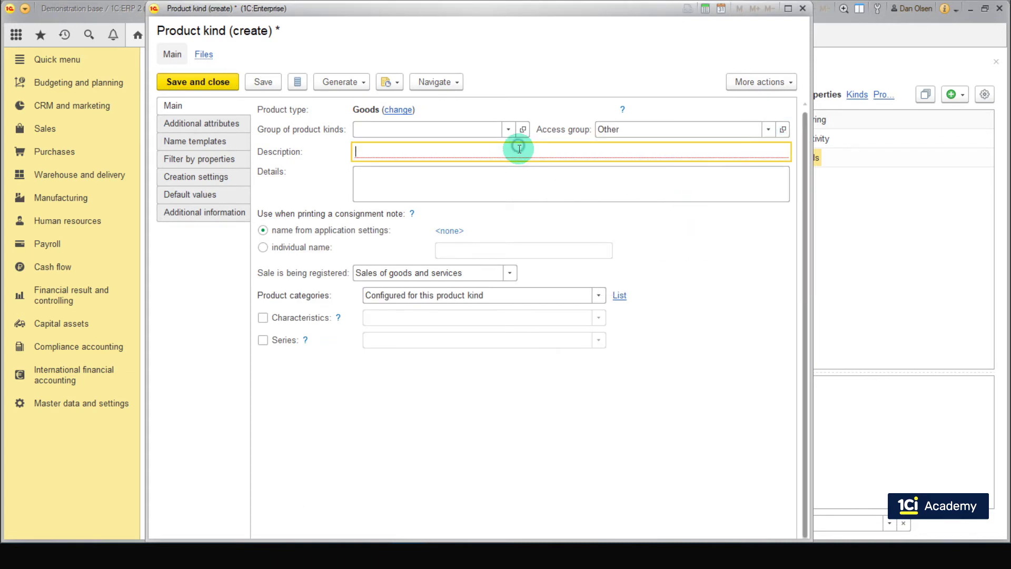
{"action": "type", "text": "Finished products"}
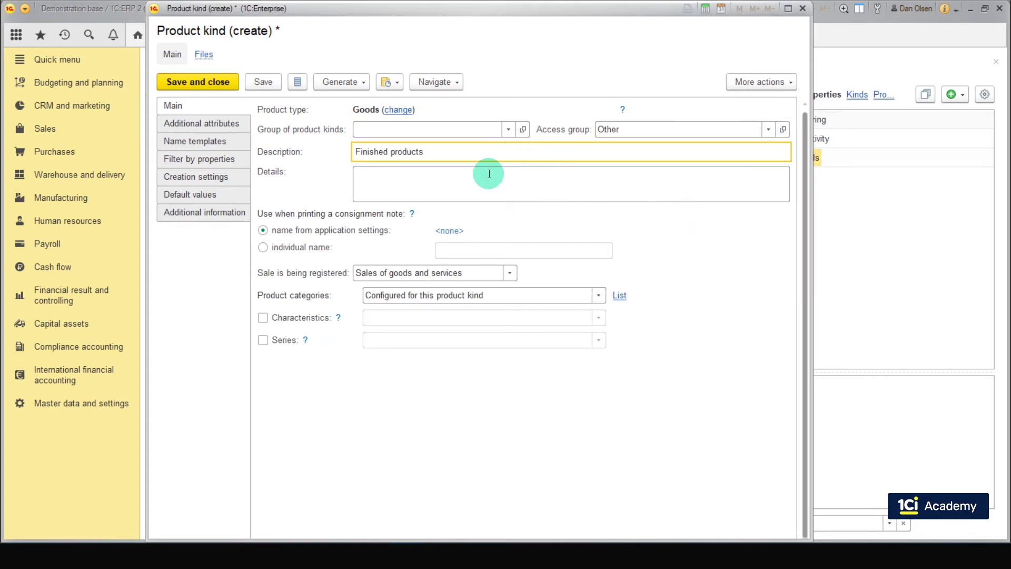
{"action": "key", "text": "Return"}
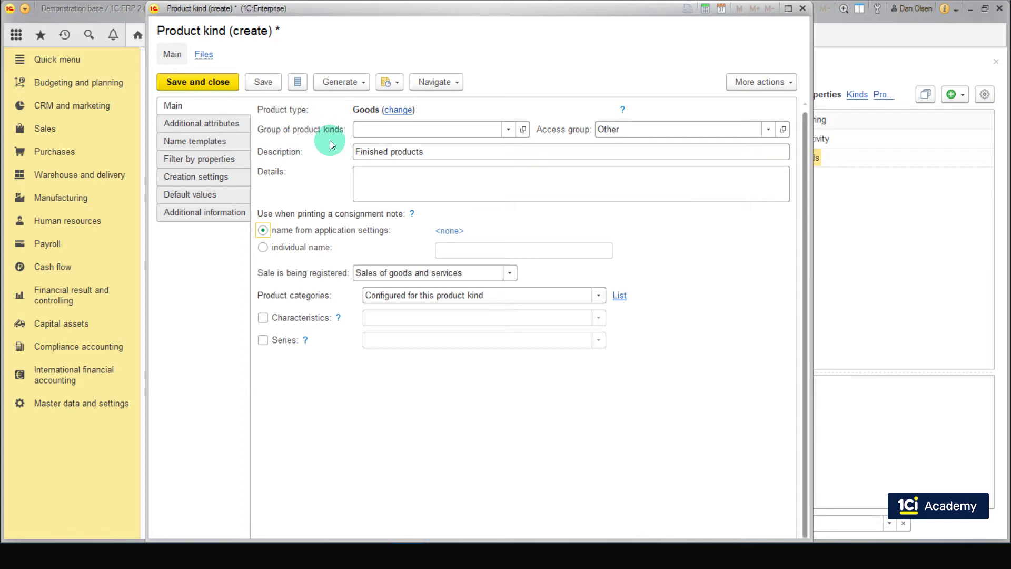
Enable common characteristics for the kind, set default storage unit to pcs., and save it
{"action": "left_click", "coordinate": [262, 317]}
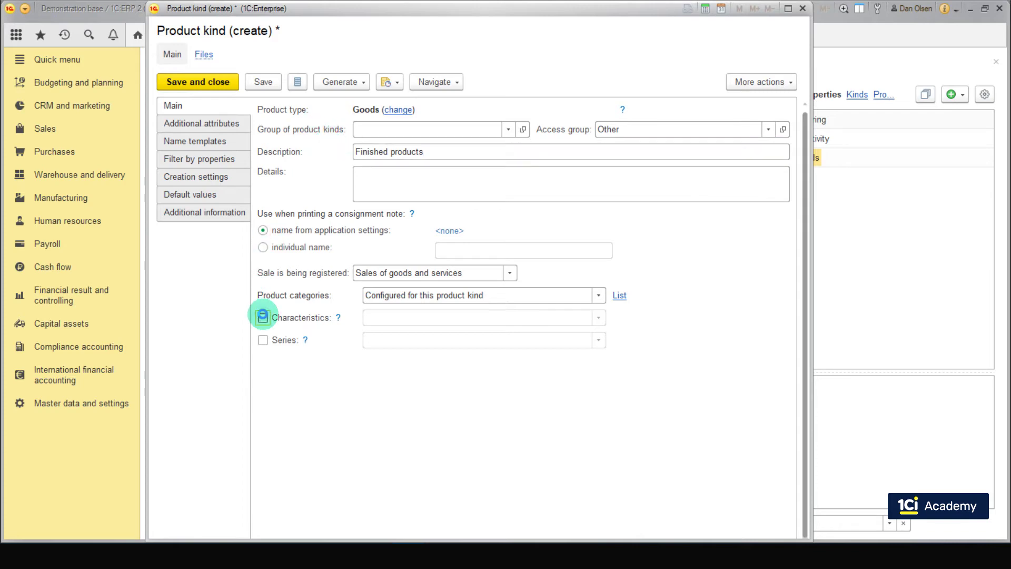
{"action": "left_click", "coordinate": [217, 213]}
{"action": "left_click", "coordinate": [215, 196]}
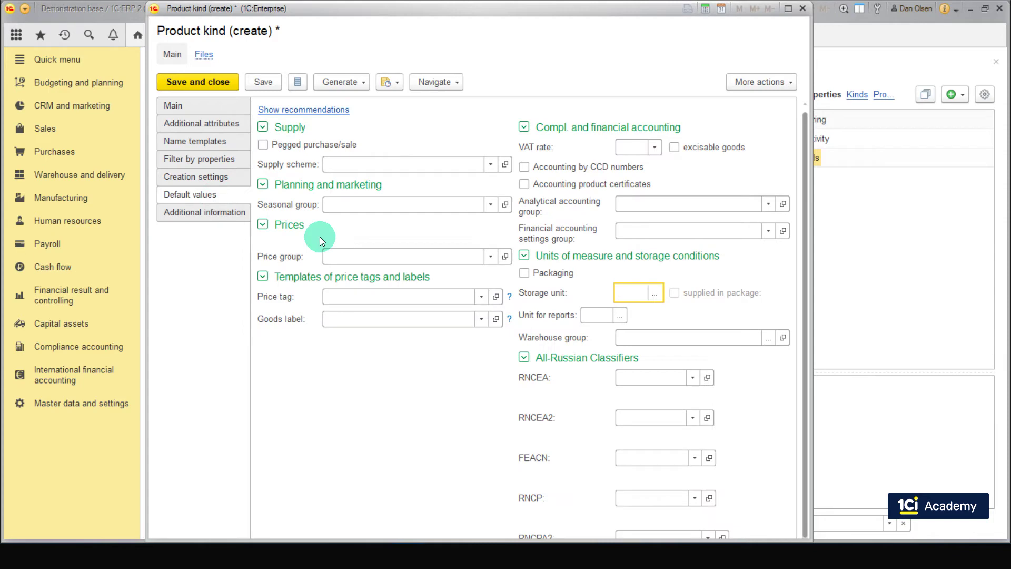
{"action": "left_click", "coordinate": [649, 292]}
{"action": "scroll", "coordinate": [437, 377], "scroll_direction": "down", "scroll_amount": 3}
{"action": "double_click", "coordinate": [406, 432]}
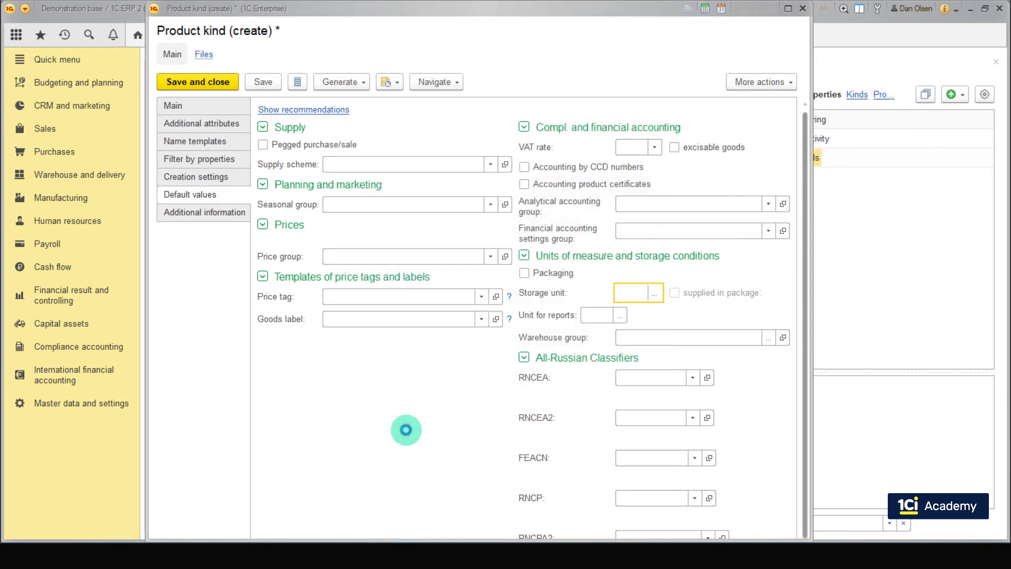
{"action": "left_click", "coordinate": [220, 78]}
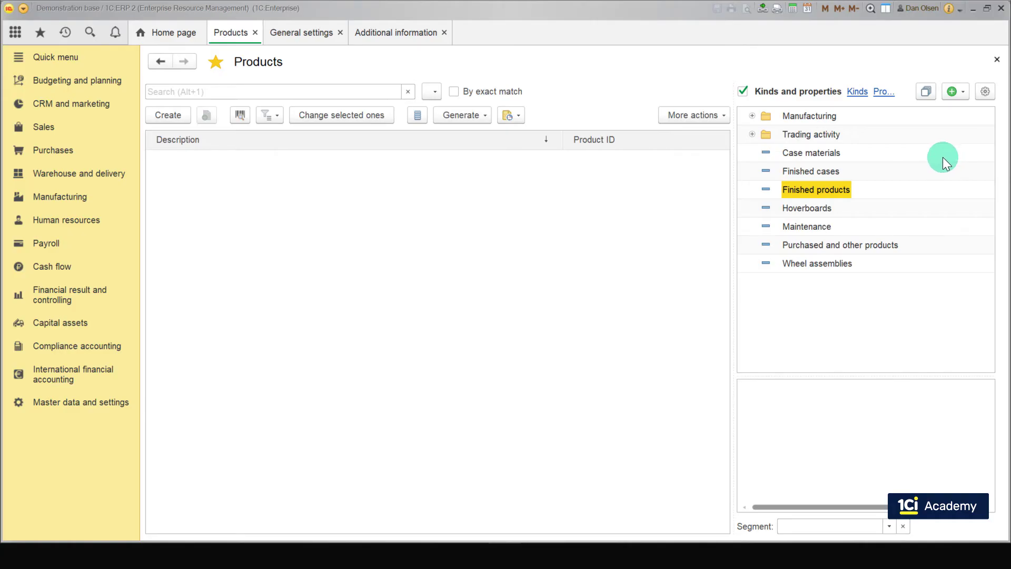
In Finished products' additional attributes, create and save a kind-specific characteristic attribute named Color
{"action": "double_click", "coordinate": [842, 191]}
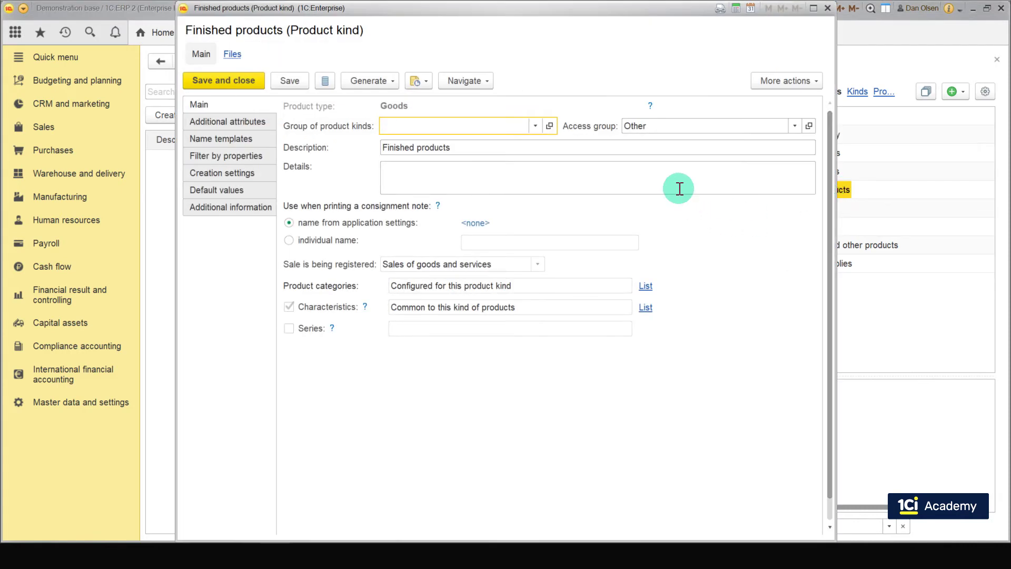
{"action": "left_click", "coordinate": [266, 126]}
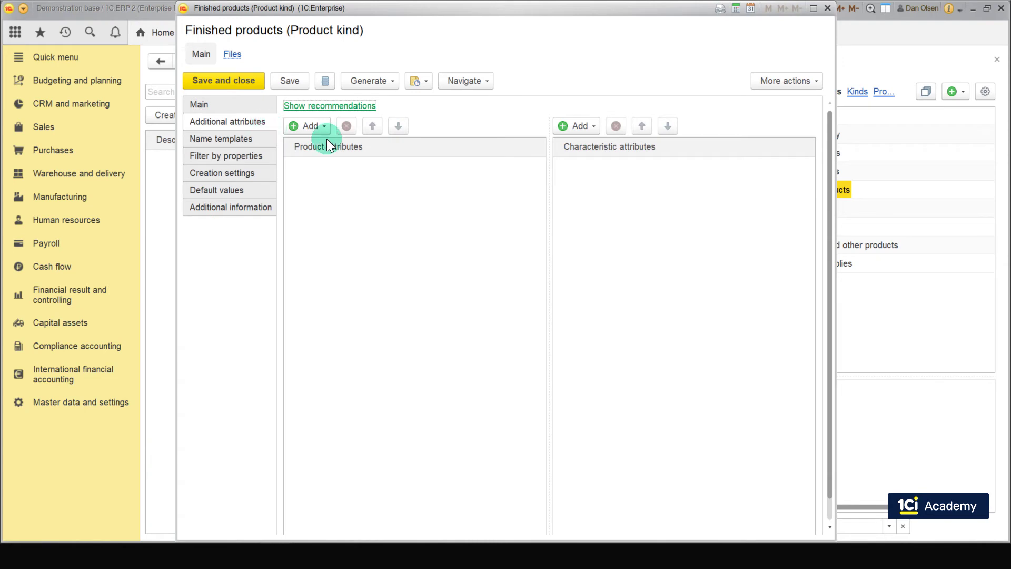
{"action": "left_click", "coordinate": [582, 126]}
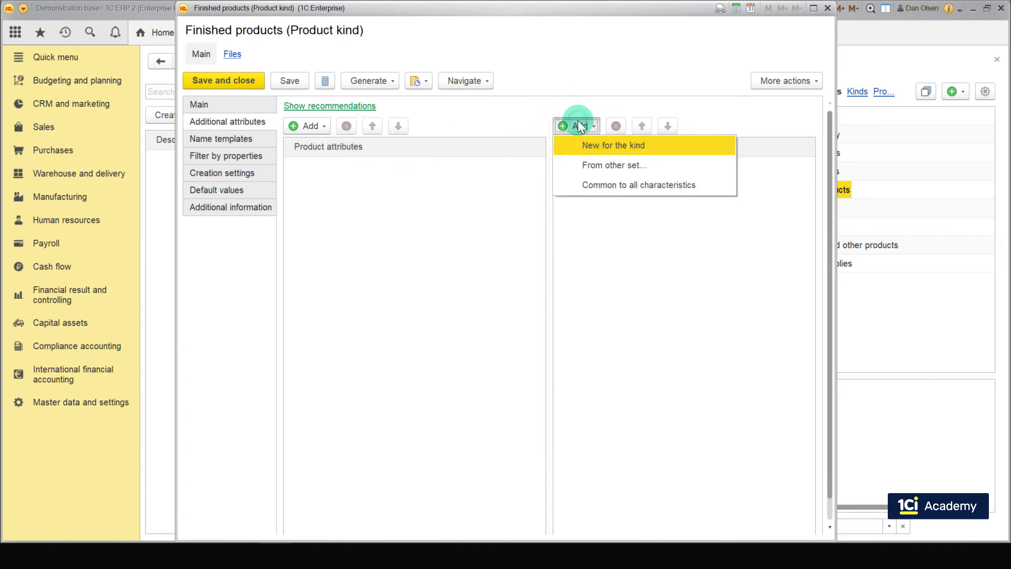
{"action": "left_click", "coordinate": [589, 147]}
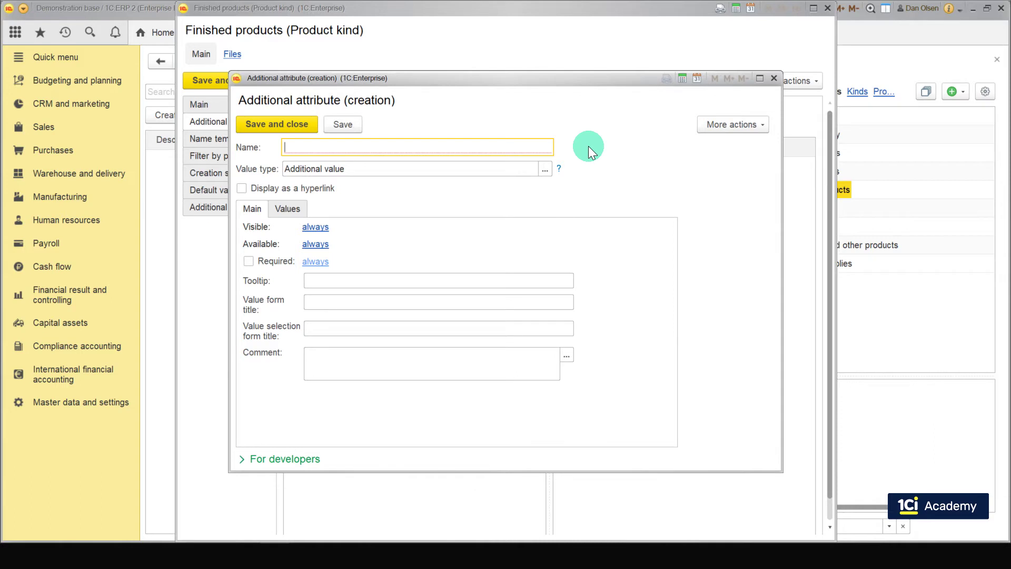
{"action": "type", "text": "Color"}
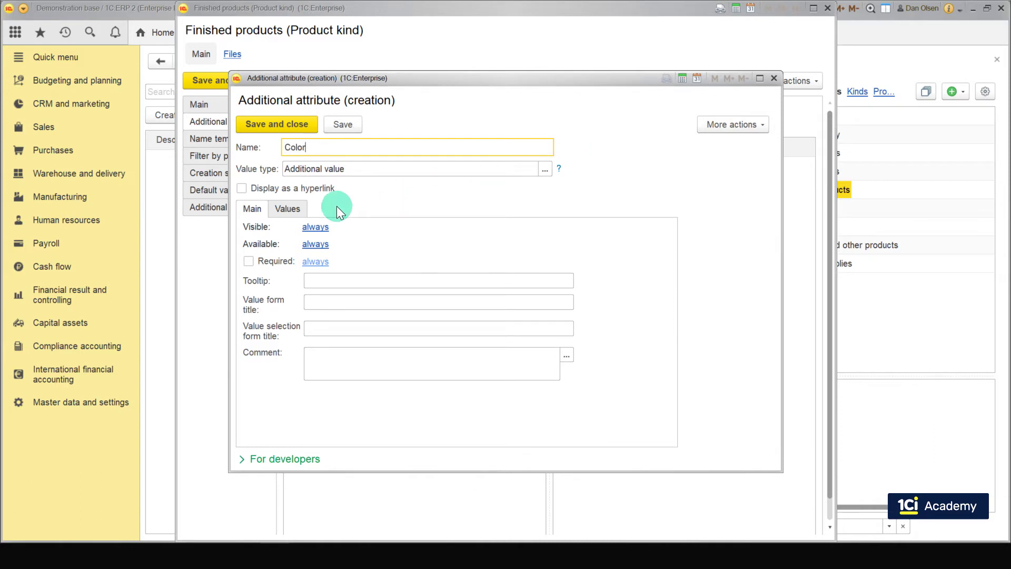
{"action": "left_click", "coordinate": [359, 122]}
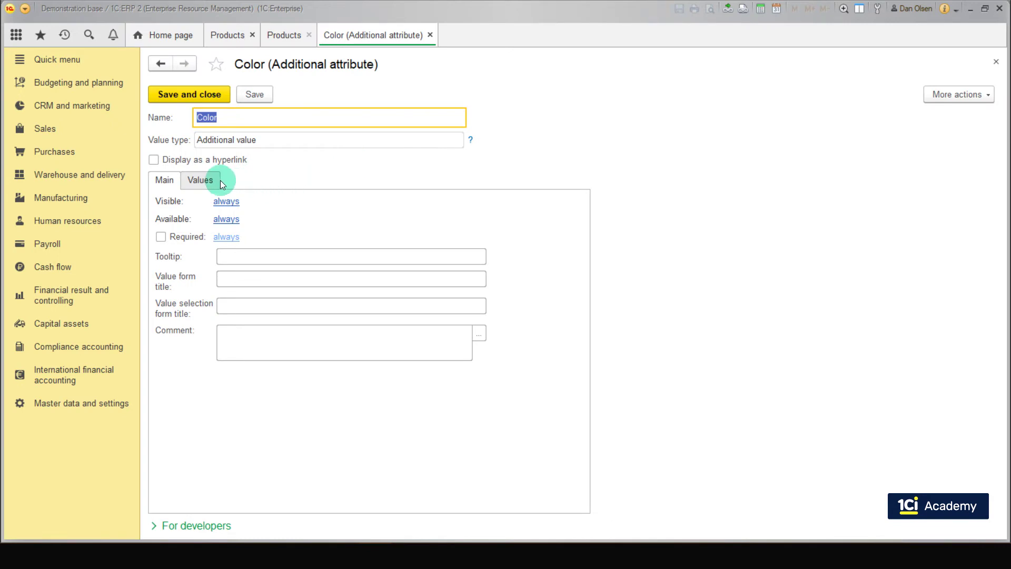
Add the value Black to the Color attribute, then save and close Color
{"action": "left_click", "coordinate": [218, 176]}
{"action": "left_click", "coordinate": [181, 204]}
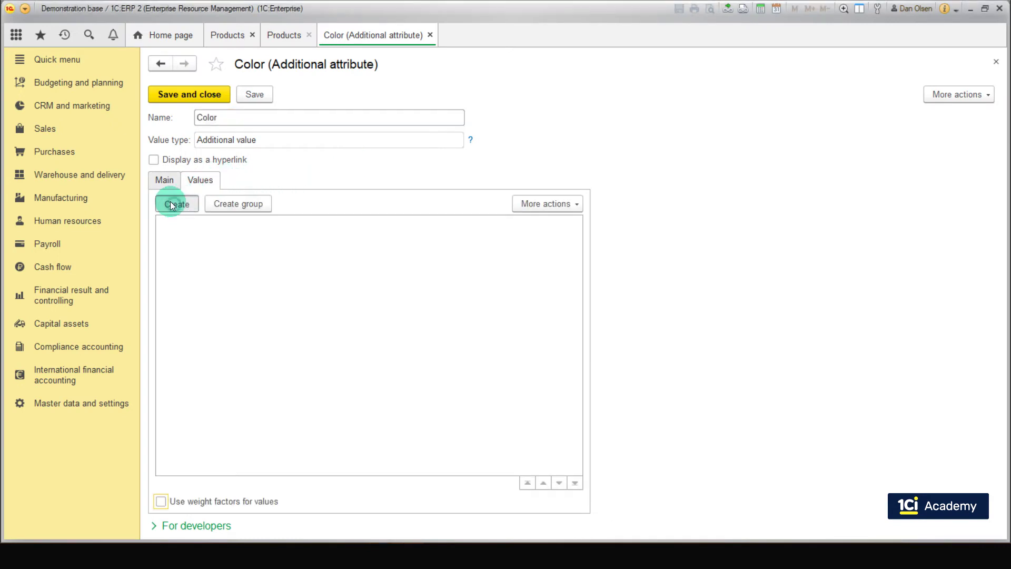
{"action": "type", "text": "Black"}
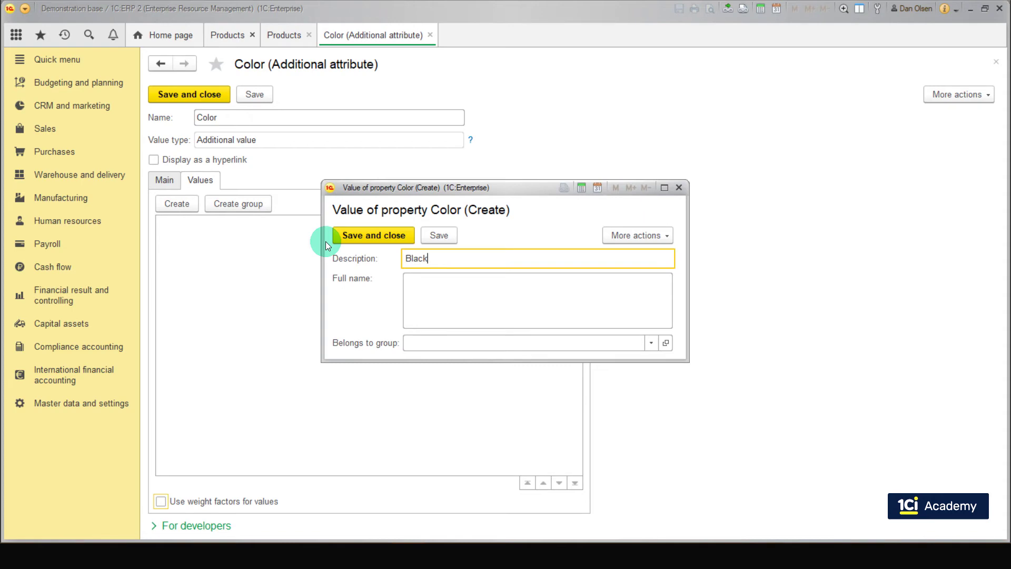
{"action": "left_click", "coordinate": [367, 235]}
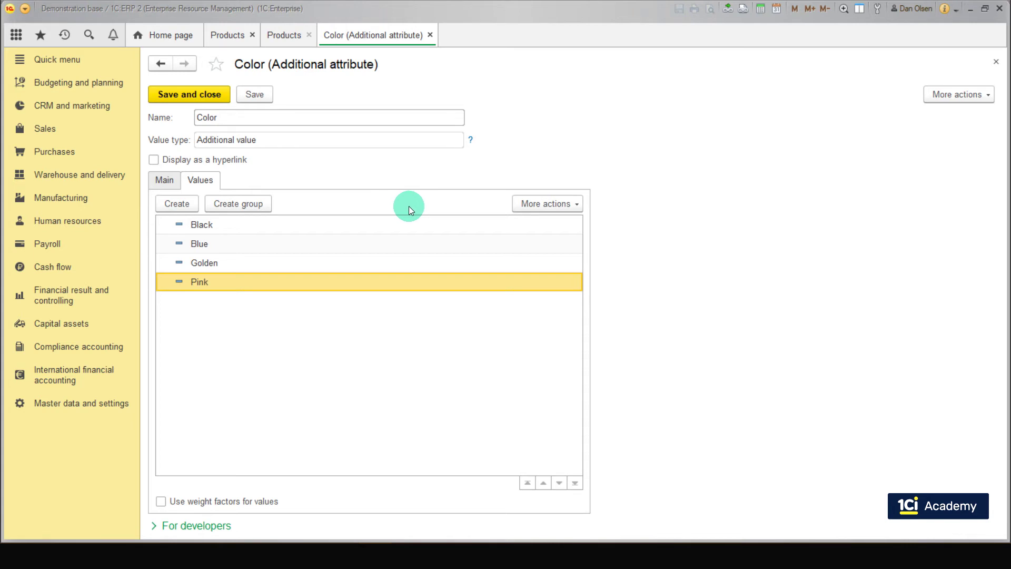
{"action": "left_click", "coordinate": [210, 94]}
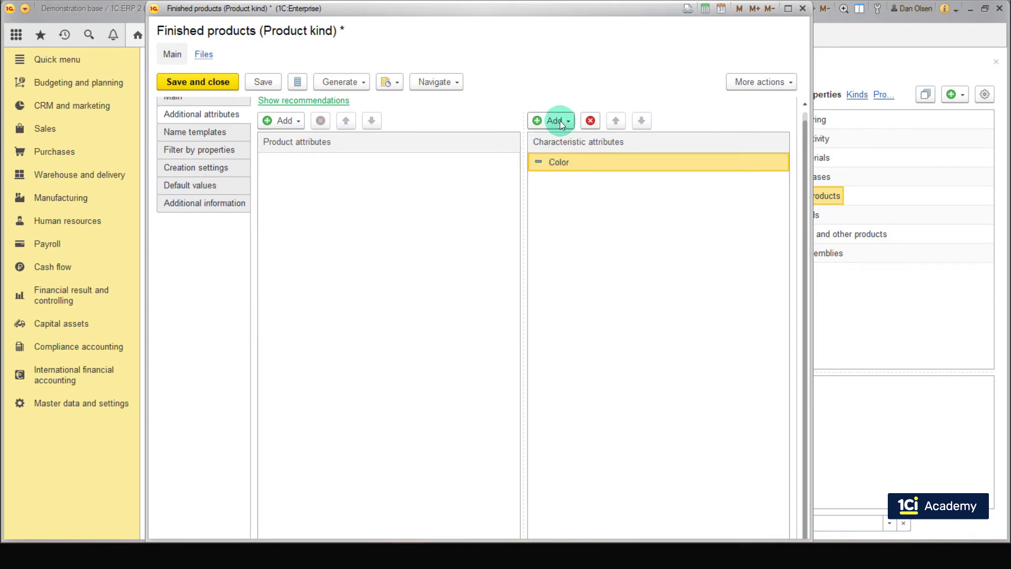
Create a kind-specific characteristic attribute 'Wheel diameter' with a chosen value type and save it
{"action": "left_click", "coordinate": [561, 121]}
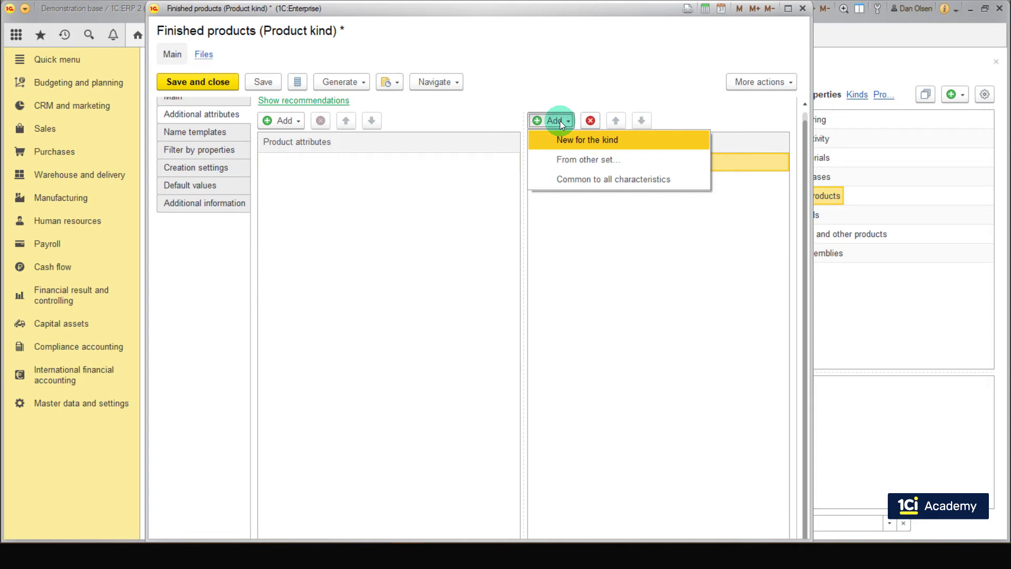
{"action": "left_click", "coordinate": [572, 143]}
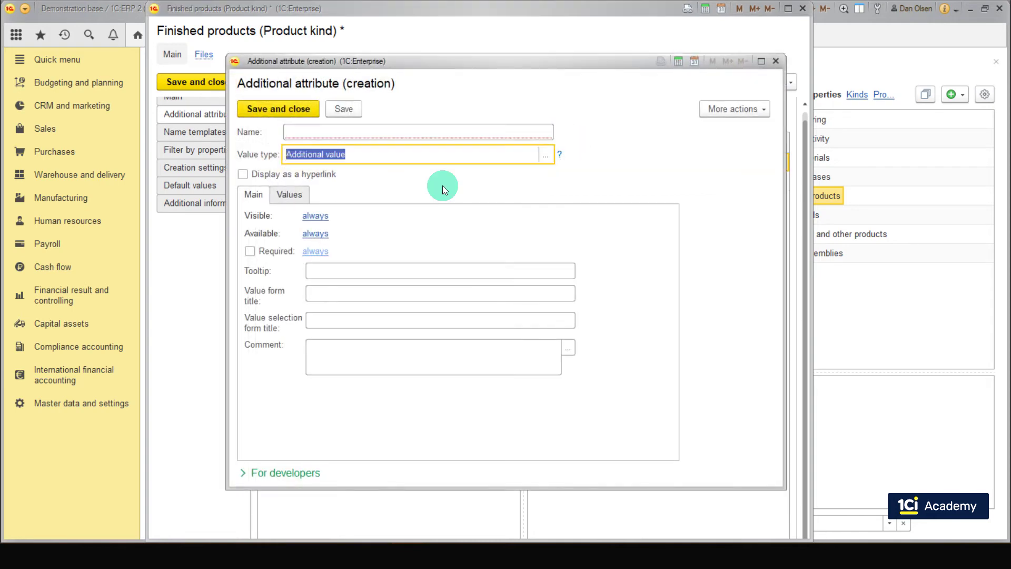
{"action": "left_click", "coordinate": [373, 133]}
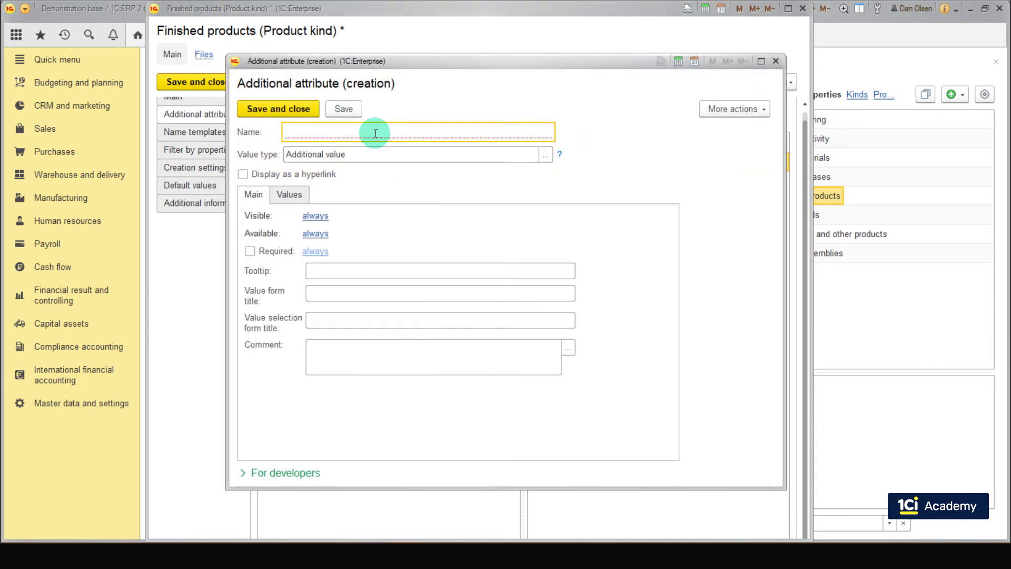
{"action": "type", "text": "Wheel diameter"}
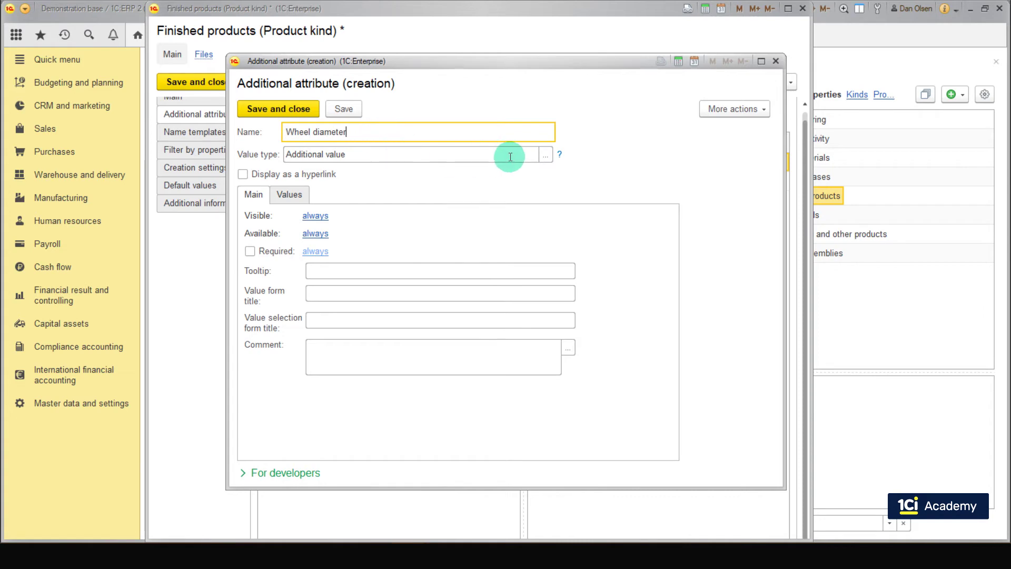
{"action": "left_click", "coordinate": [546, 157]}
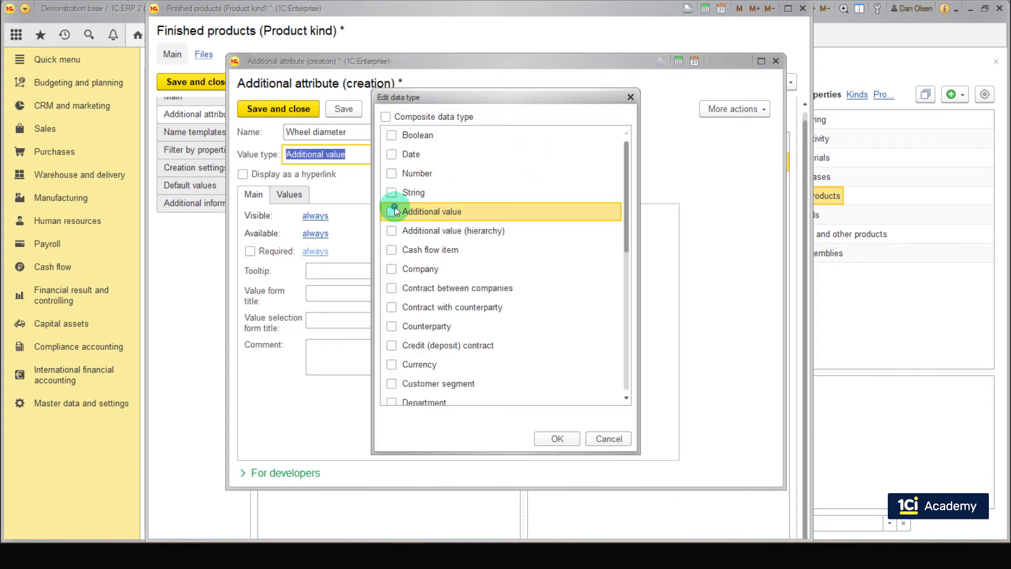
{"action": "scroll", "coordinate": [439, 262], "scroll_direction": "down", "scroll_amount": 6}
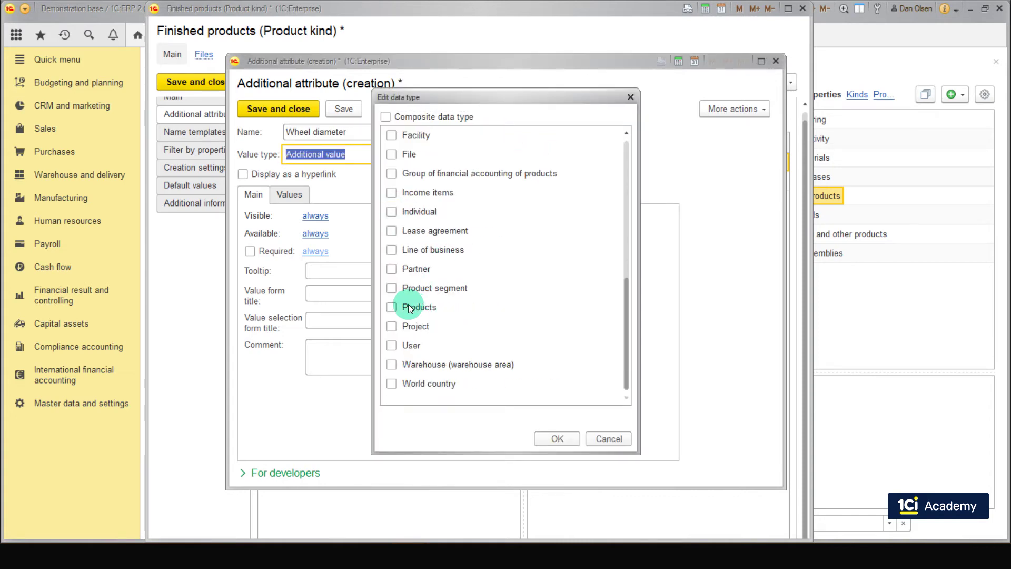
{"action": "left_click", "coordinate": [392, 308]}
{"action": "left_click", "coordinate": [556, 440]}
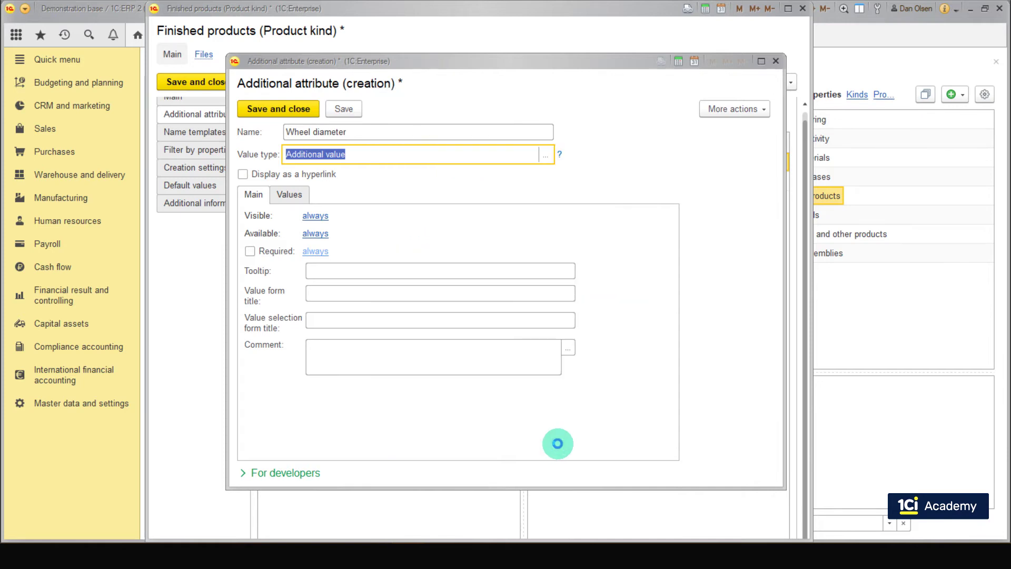
{"action": "left_click", "coordinate": [314, 113]}
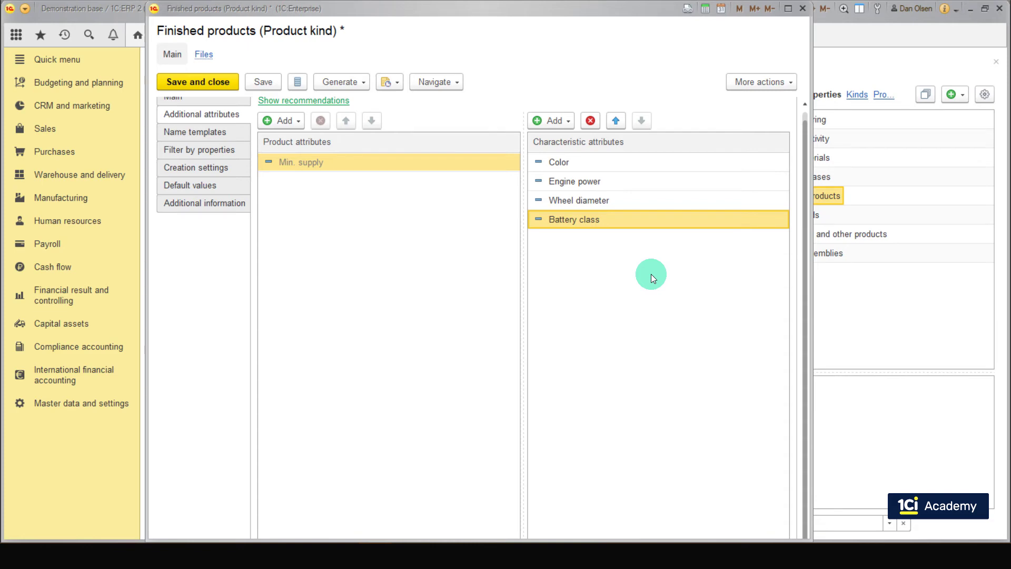
Add a kind-specific attribute 'Rear lights', changing its value type from Additional value to Boolean, and save
{"action": "left_click", "coordinate": [561, 122]}
{"action": "left_click", "coordinate": [577, 138]}
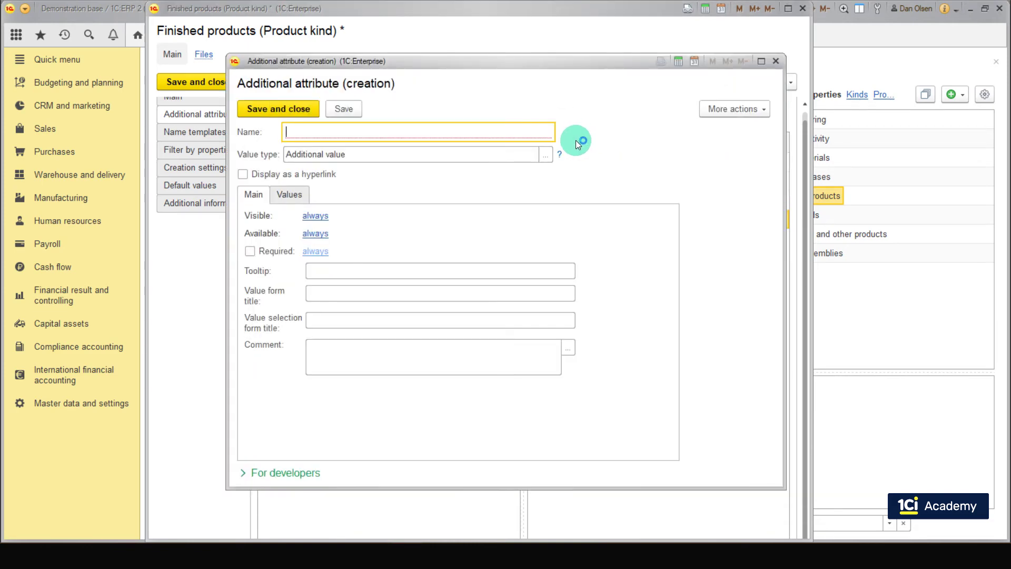
{"action": "type", "text": "Rear lights"}
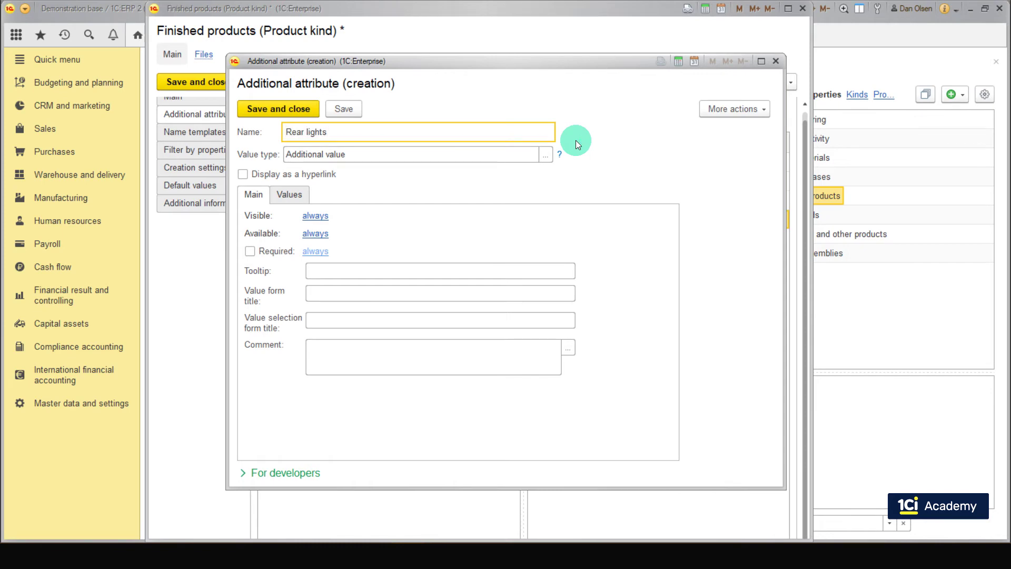
{"action": "left_click", "coordinate": [552, 152]}
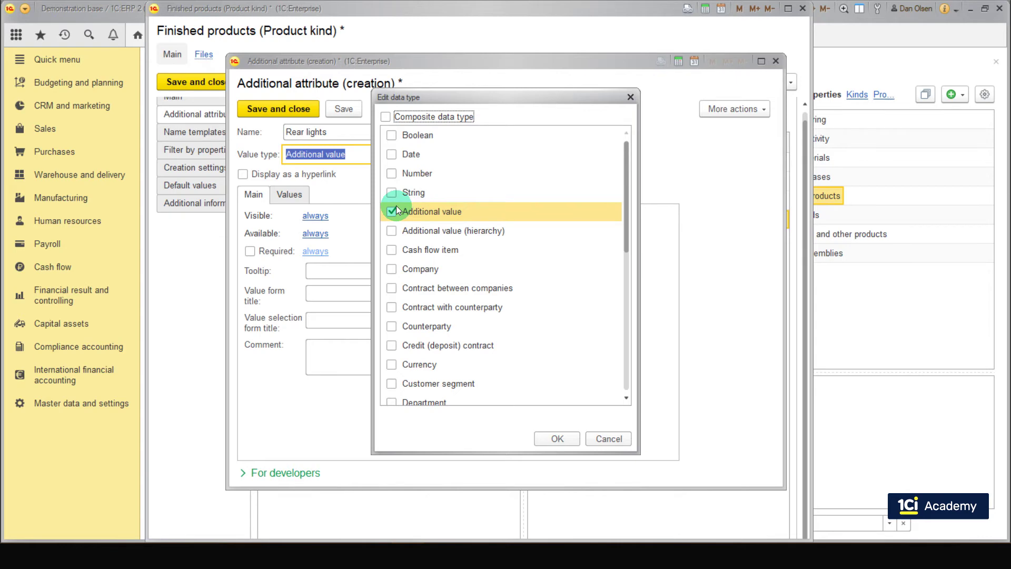
{"action": "left_click", "coordinate": [392, 211]}
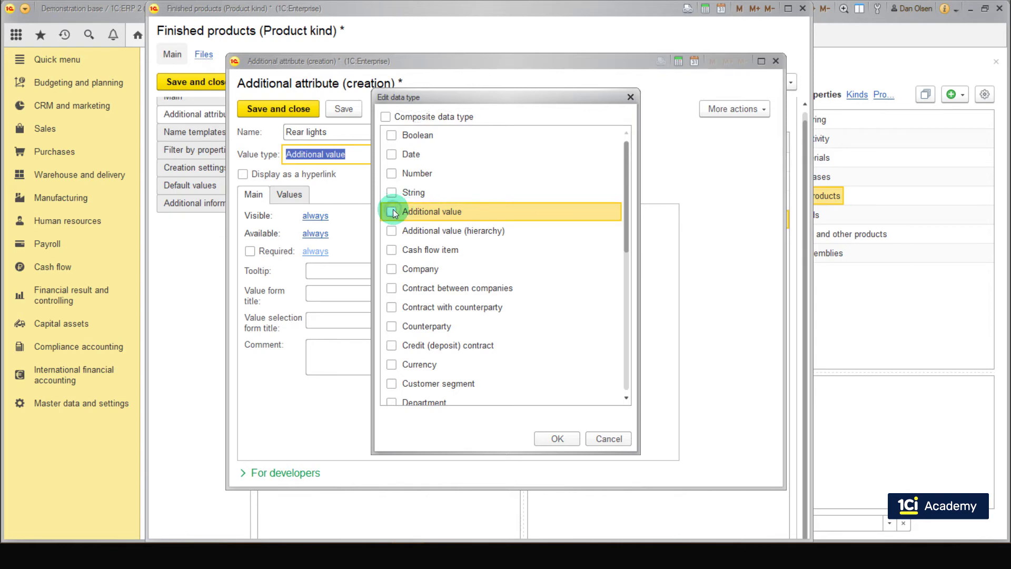
{"action": "left_click", "coordinate": [392, 135]}
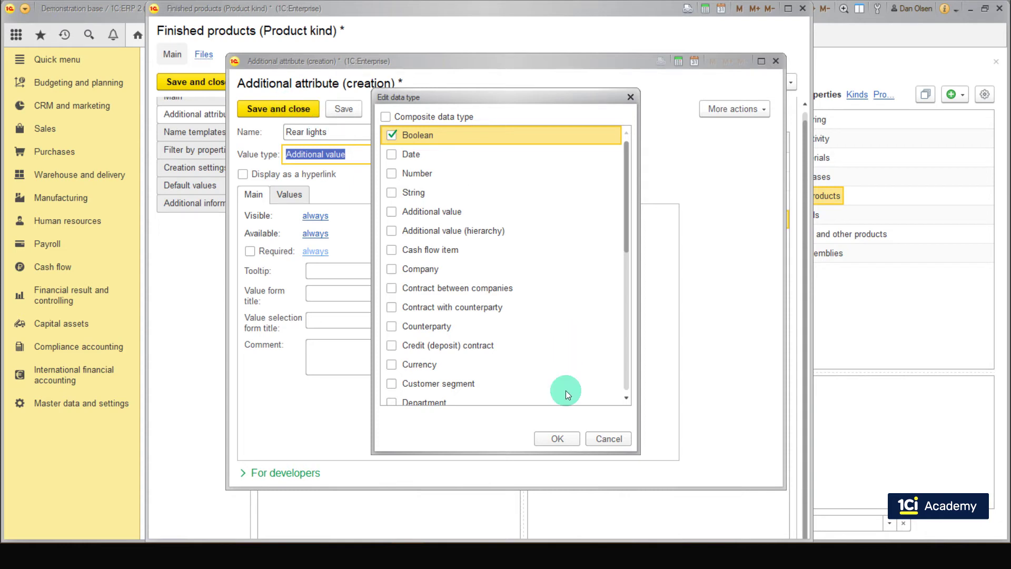
{"action": "left_click", "coordinate": [574, 439]}
{"action": "left_click", "coordinate": [275, 115]}
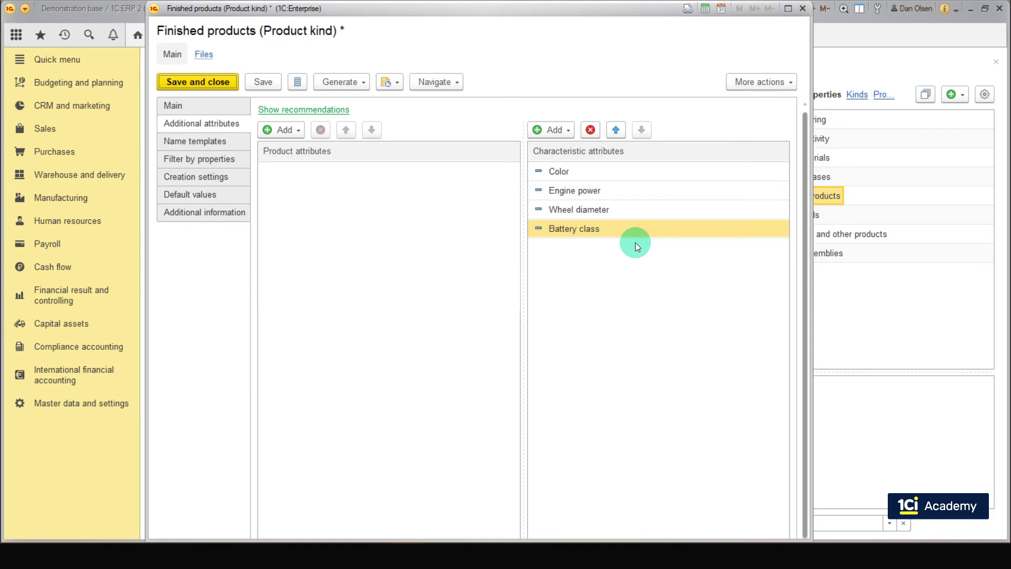
Add a kind-specific attribute 'LED', replacing Additional value with Boolean type, and save it
{"action": "left_click", "coordinate": [561, 131]}
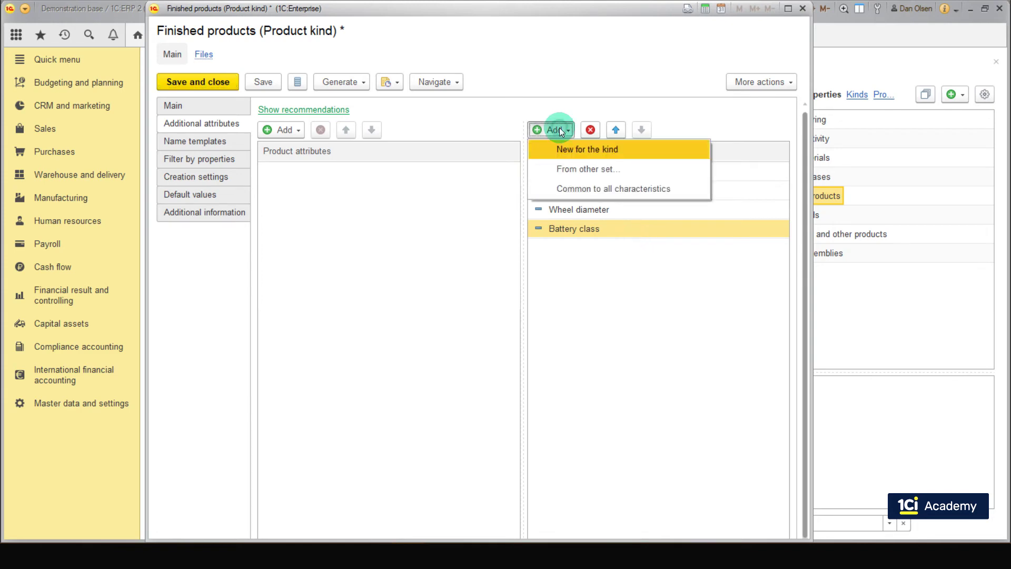
{"action": "left_click", "coordinate": [574, 152]}
{"action": "type", "text": "LED"}
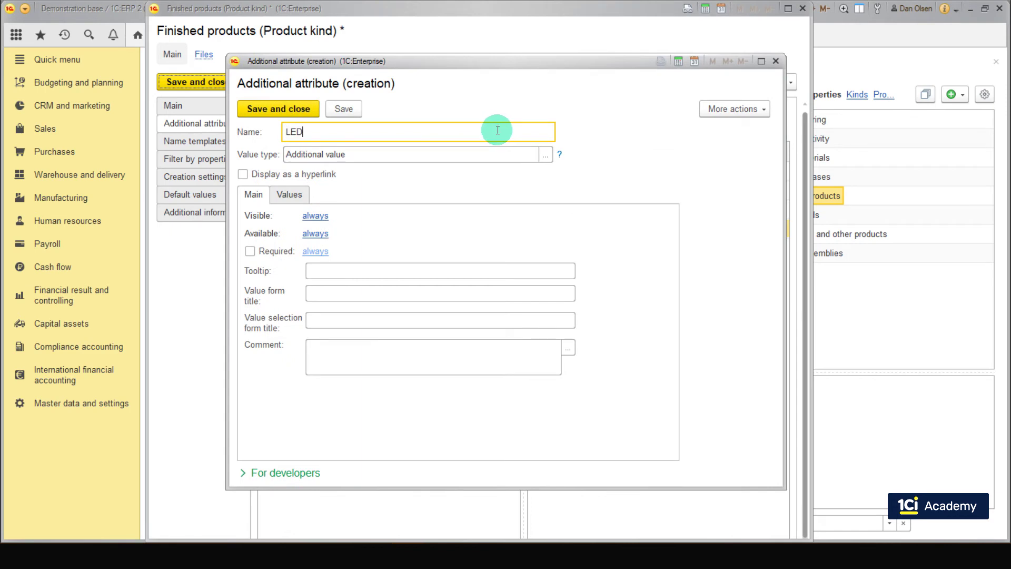
{"action": "left_click", "coordinate": [546, 156]}
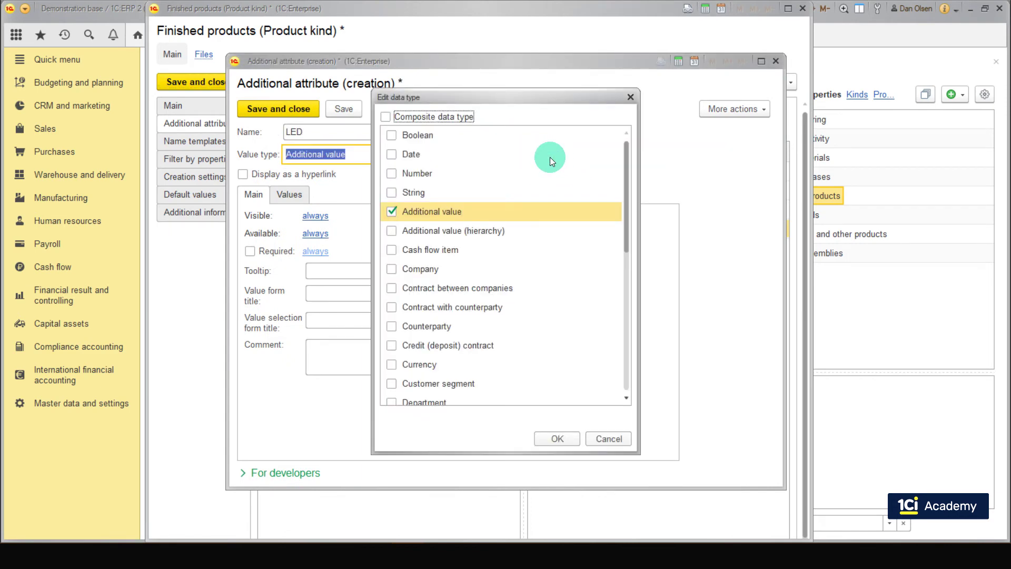
{"action": "left_click", "coordinate": [395, 209]}
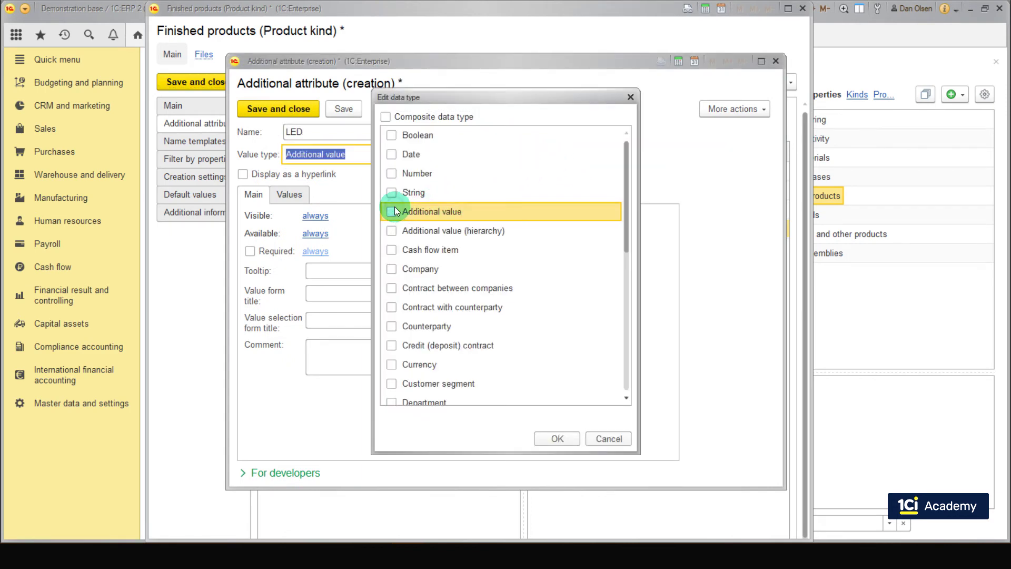
{"action": "left_click", "coordinate": [425, 136]}
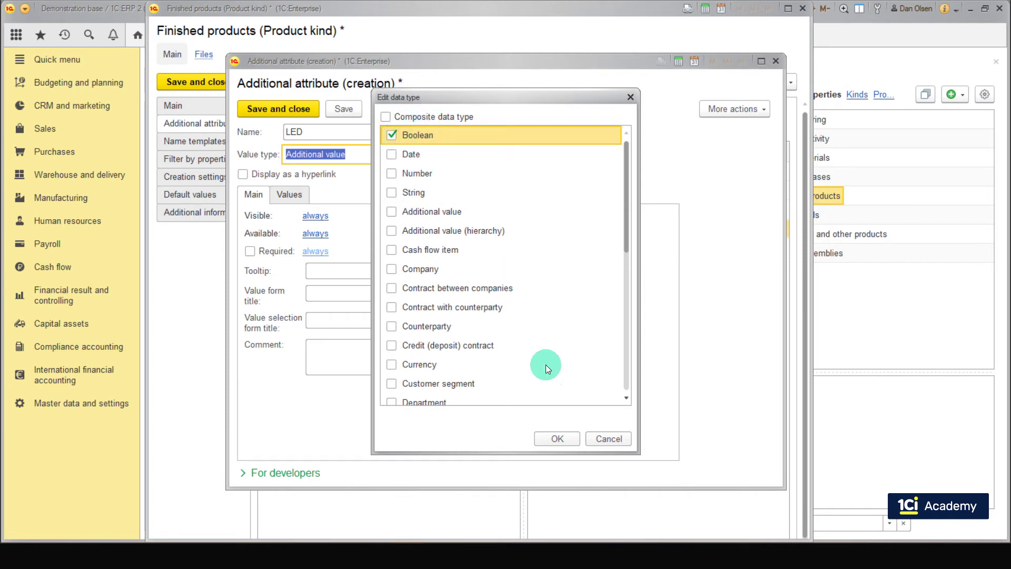
{"action": "left_click", "coordinate": [556, 438]}
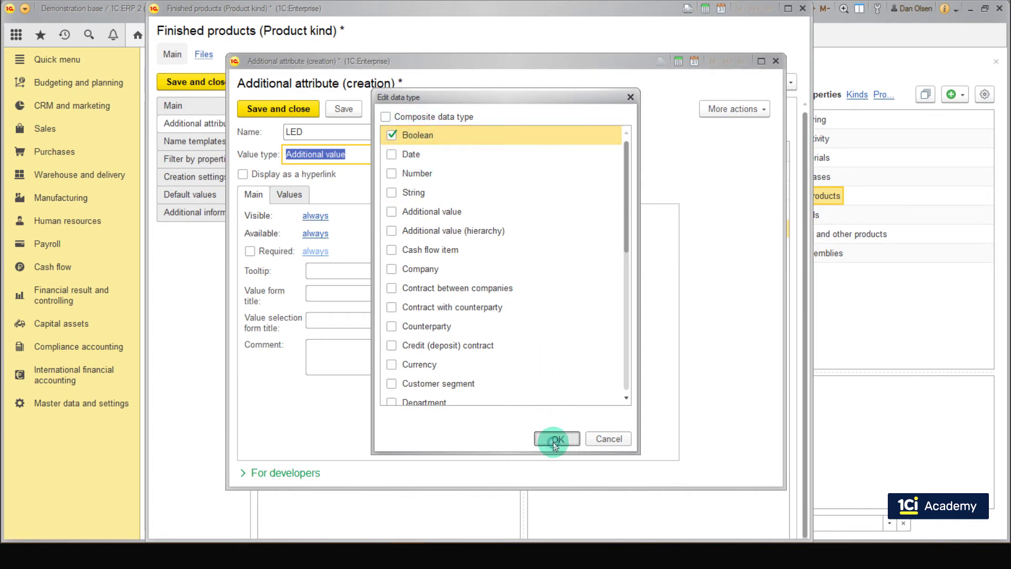
{"action": "left_click", "coordinate": [291, 114]}
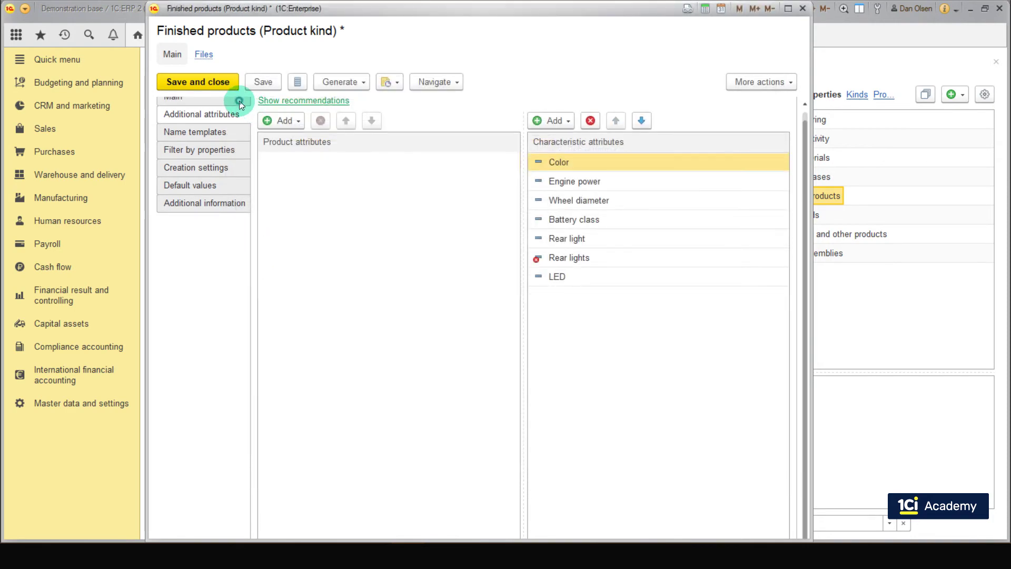
Save the Finished products kind and start editing its characteristic work-name formula
{"action": "left_click", "coordinate": [239, 99]}
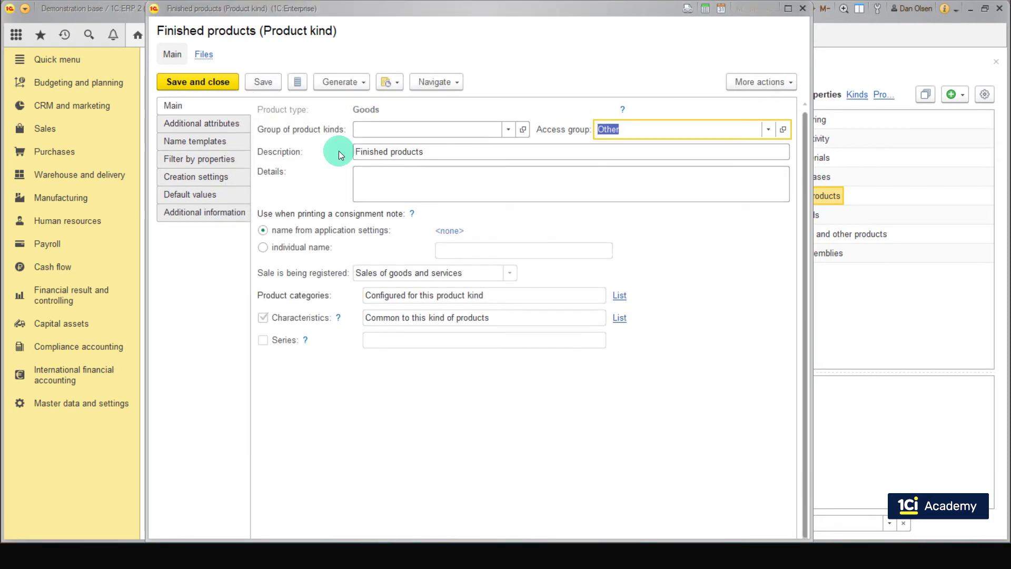
{"action": "left_click", "coordinate": [276, 84]}
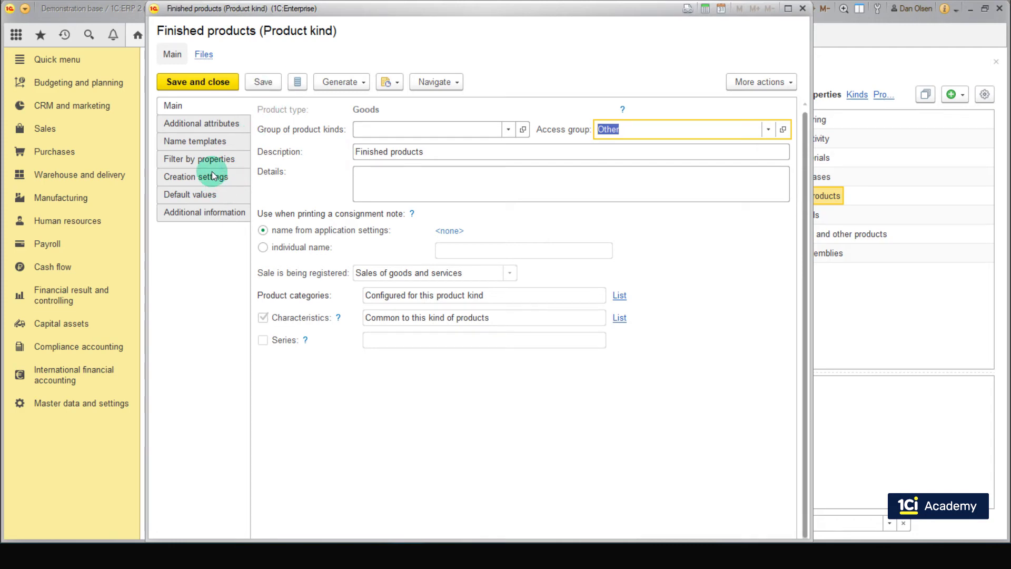
{"action": "left_click", "coordinate": [199, 140]}
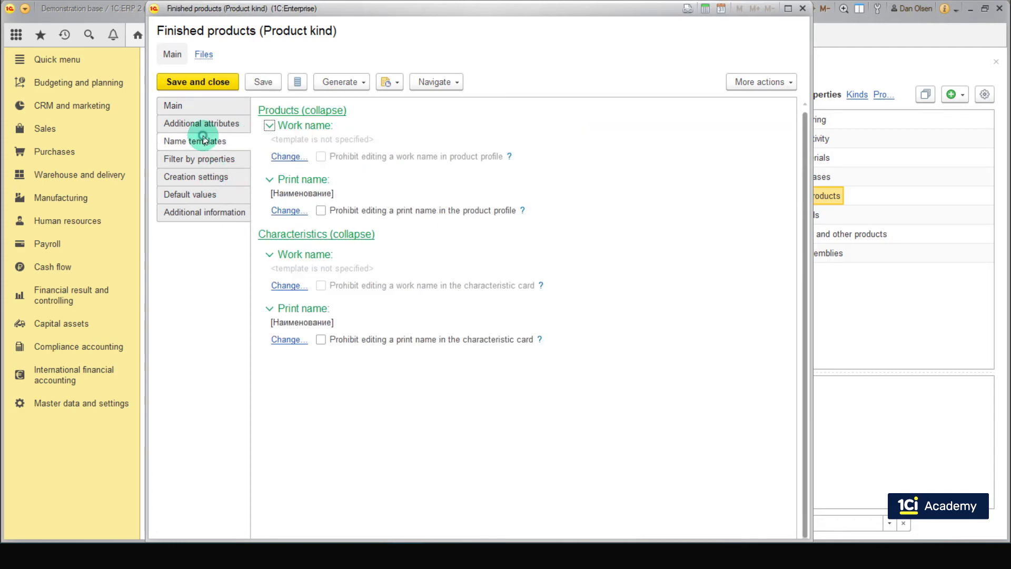
{"action": "left_click", "coordinate": [295, 286]}
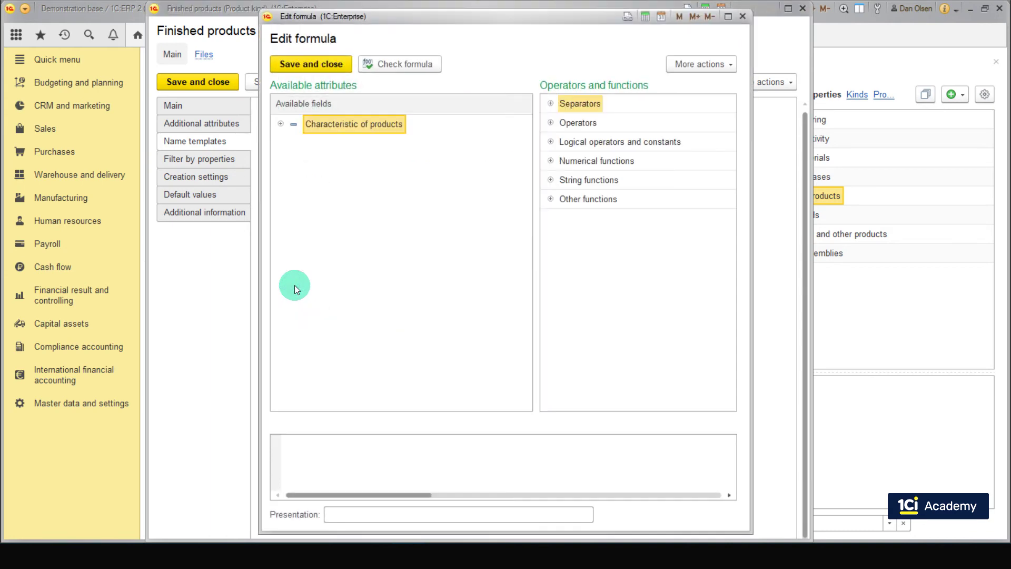
Insert 'Color / Wheel diameter /' into the work-name formula
{"action": "left_click", "coordinate": [283, 127]}
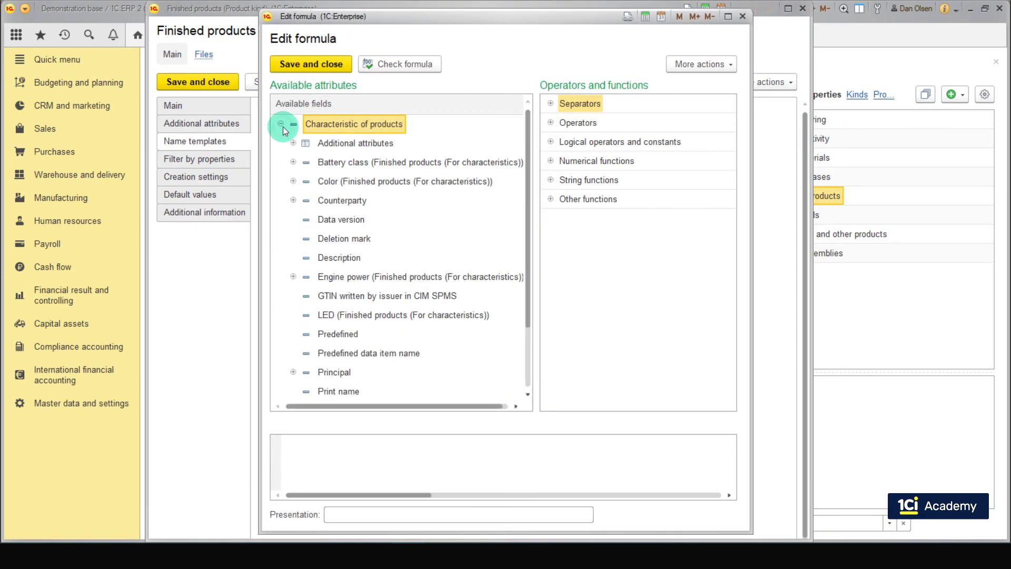
{"action": "double_click", "coordinate": [361, 182]}
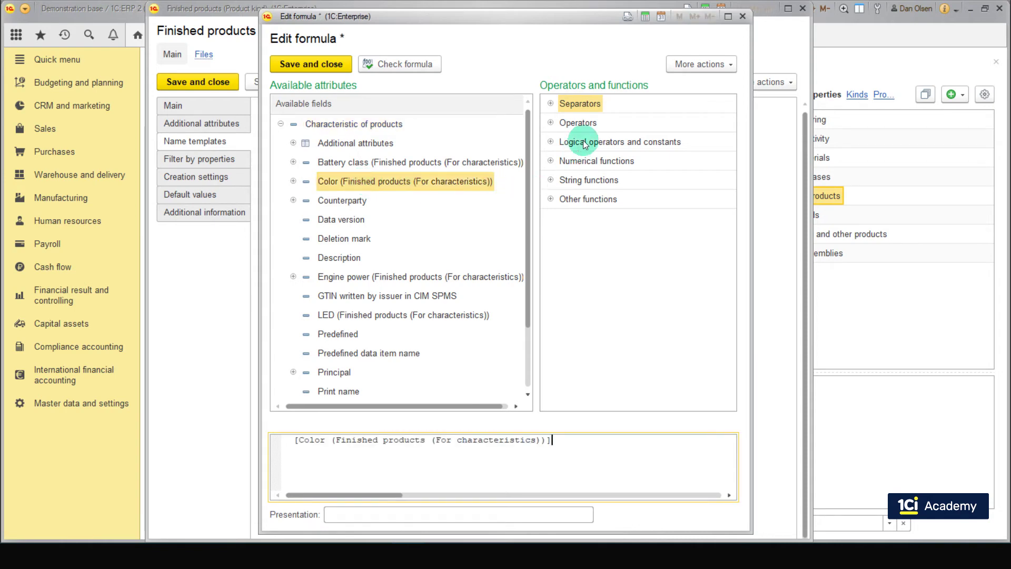
{"action": "left_click", "coordinate": [551, 103]}
{"action": "double_click", "coordinate": [573, 122]}
{"action": "scroll", "coordinate": [400, 253], "scroll_direction": "down", "scroll_amount": 2}
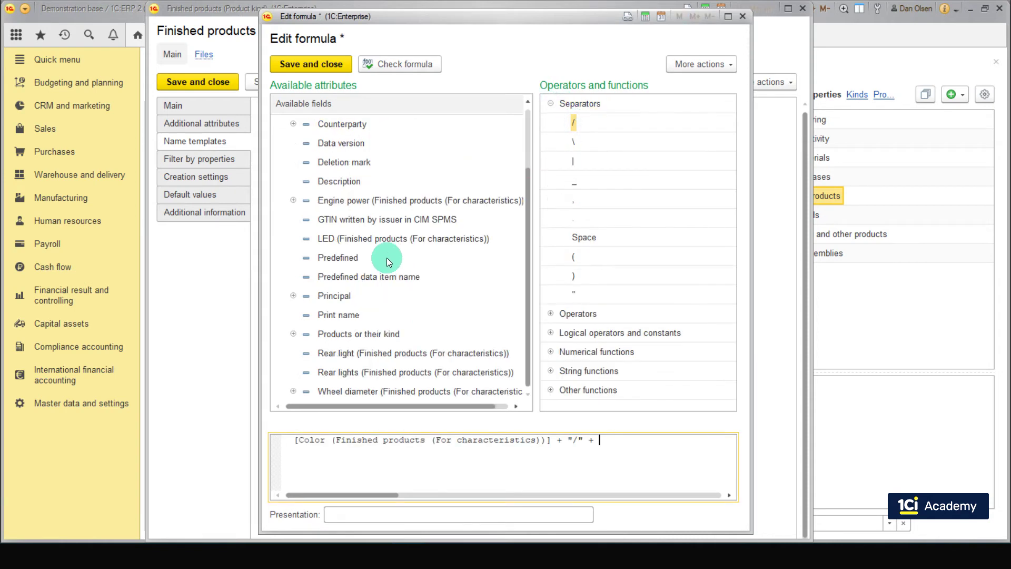
{"action": "double_click", "coordinate": [344, 391]}
{"action": "double_click", "coordinate": [573, 125]}
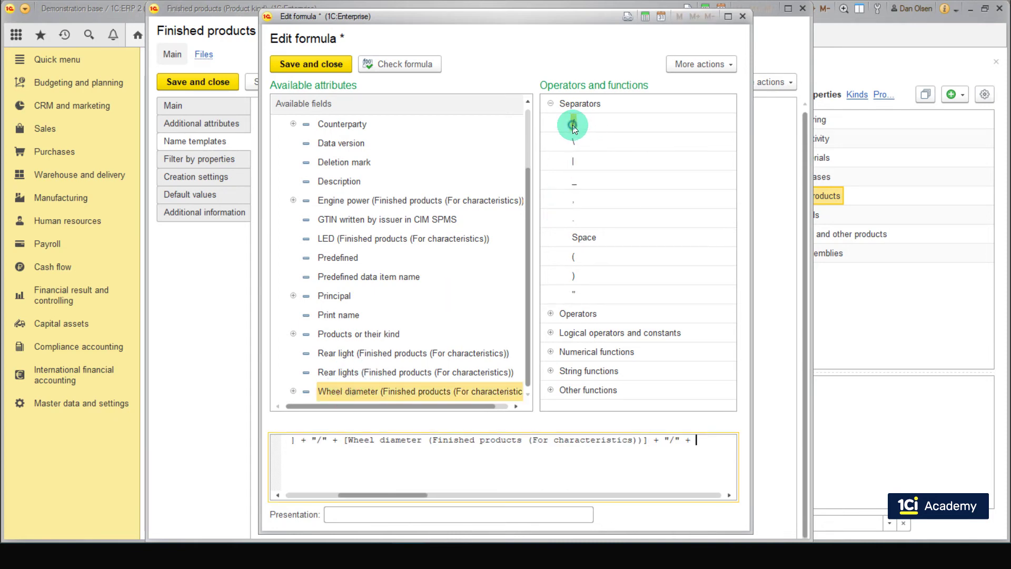
Append 'Engine power / Battery class / LED' to the formula and save it
{"action": "scroll", "coordinate": [413, 231], "scroll_direction": "up", "scroll_amount": 2}
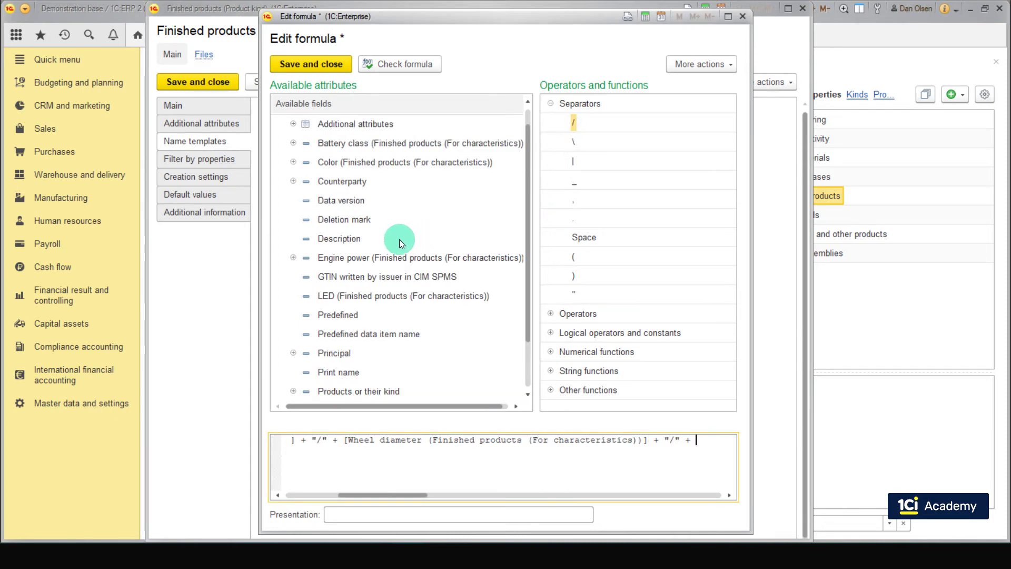
{"action": "double_click", "coordinate": [365, 257]}
{"action": "double_click", "coordinate": [575, 123]}
{"action": "double_click", "coordinate": [354, 141]}
{"action": "left_click", "coordinate": [477, 142]}
{"action": "double_click", "coordinate": [573, 123]}
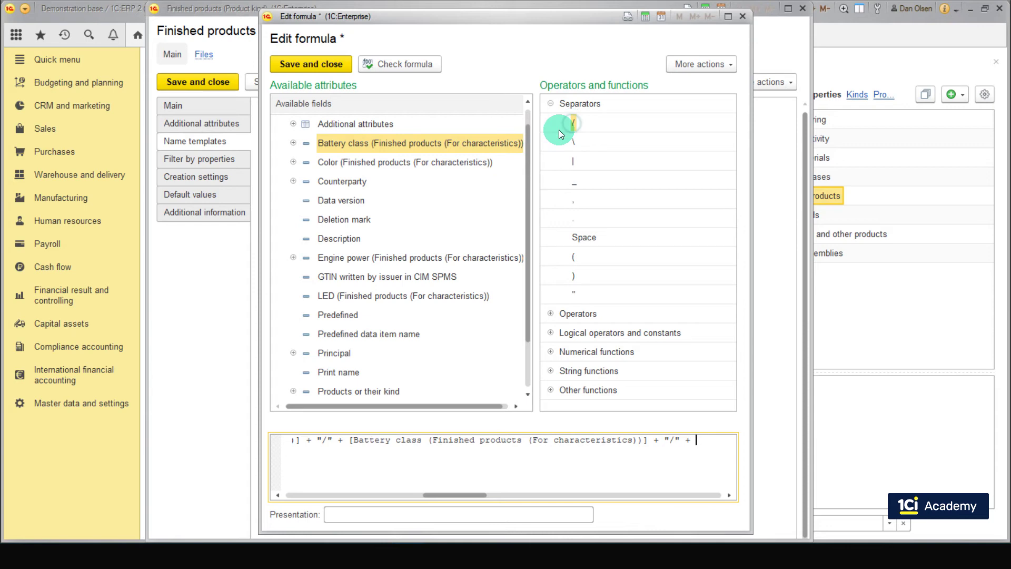
{"action": "left_click", "coordinate": [345, 297]}
{"action": "double_click", "coordinate": [346, 297]}
{"action": "left_click", "coordinate": [310, 64]}
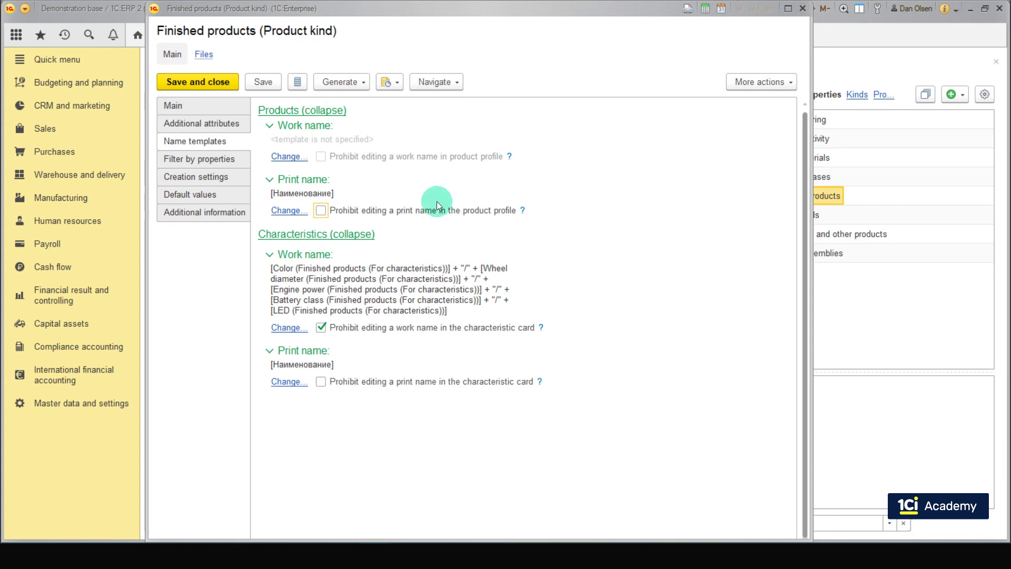
Open the Finished products characteristics list and create a new characteristic
{"action": "left_click", "coordinate": [239, 101]}
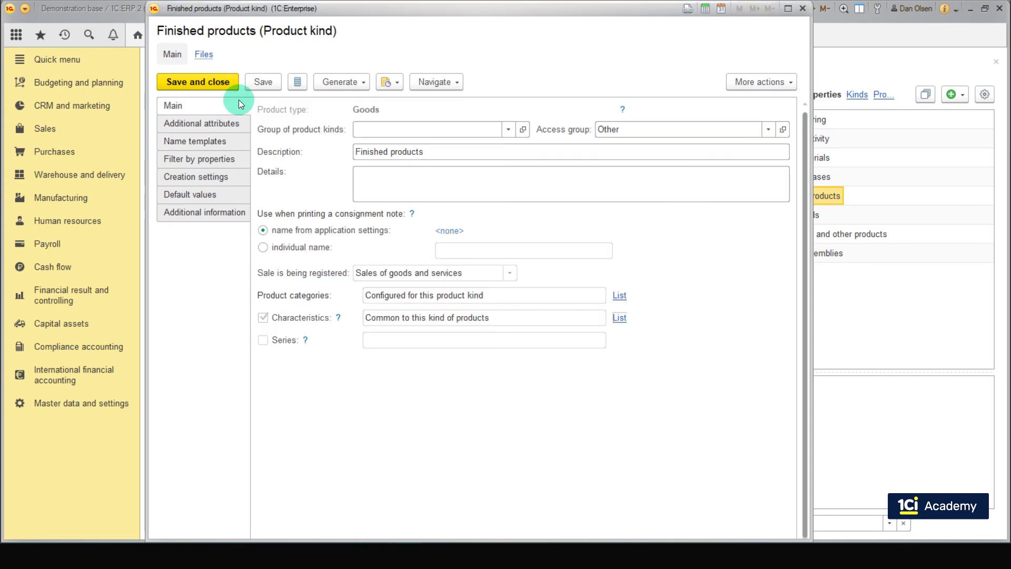
{"action": "left_click", "coordinate": [619, 318]}
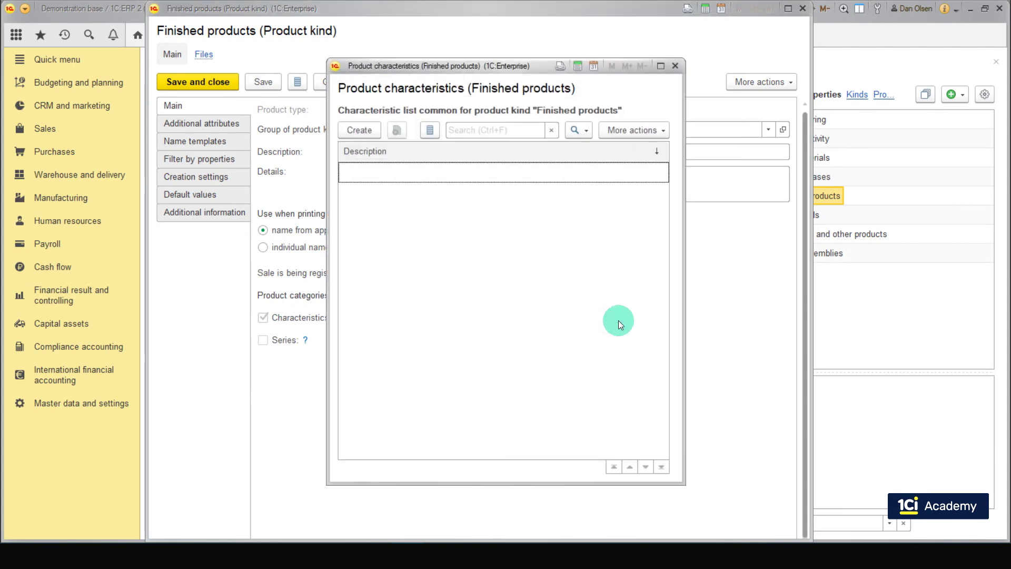
{"action": "left_click", "coordinate": [378, 131]}
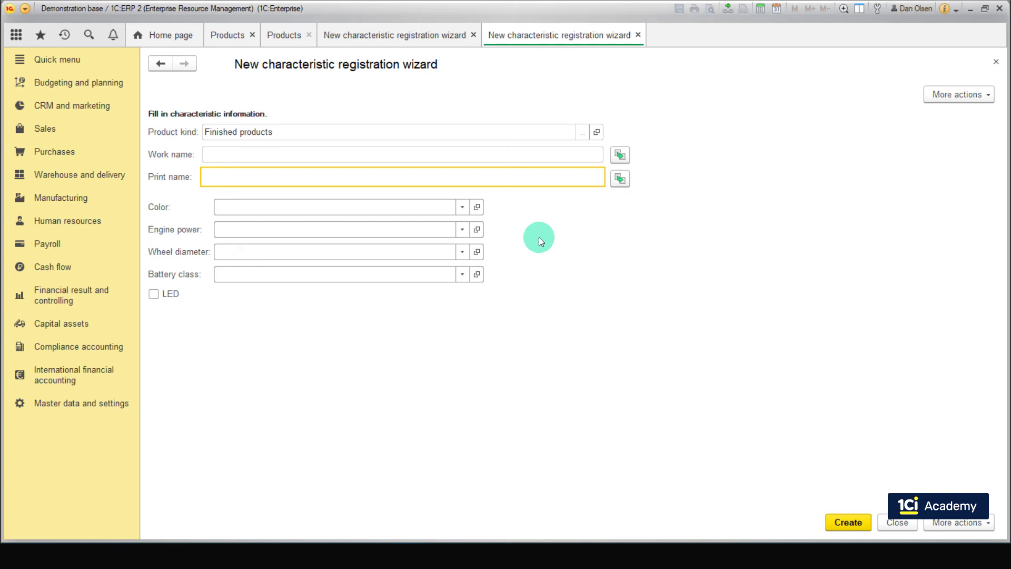
Set the characteristic's Color to Golden and Wheel diameter to Wheel 10"
{"action": "key", "text": "Tab"}
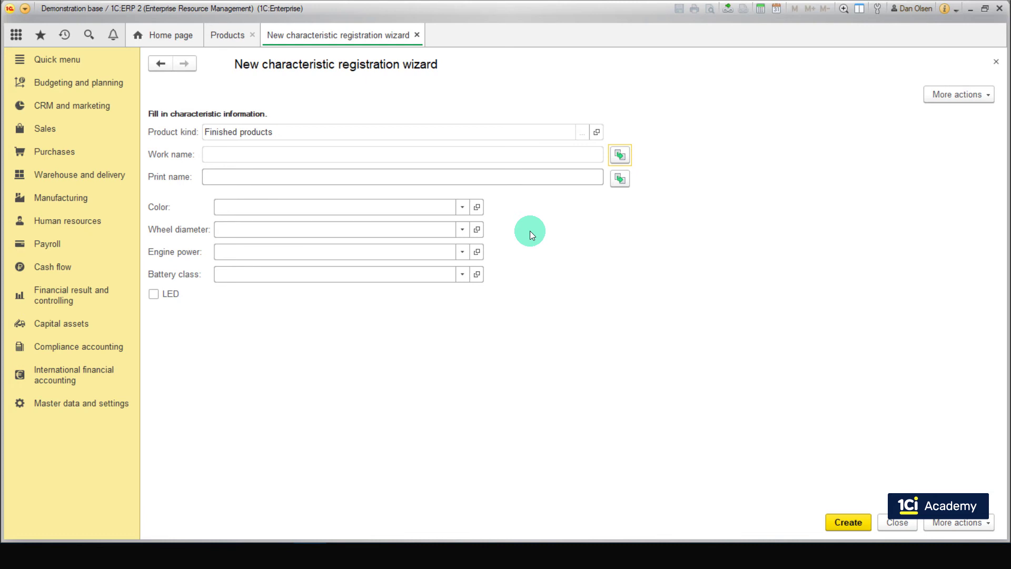
{"action": "left_click", "coordinate": [467, 206]}
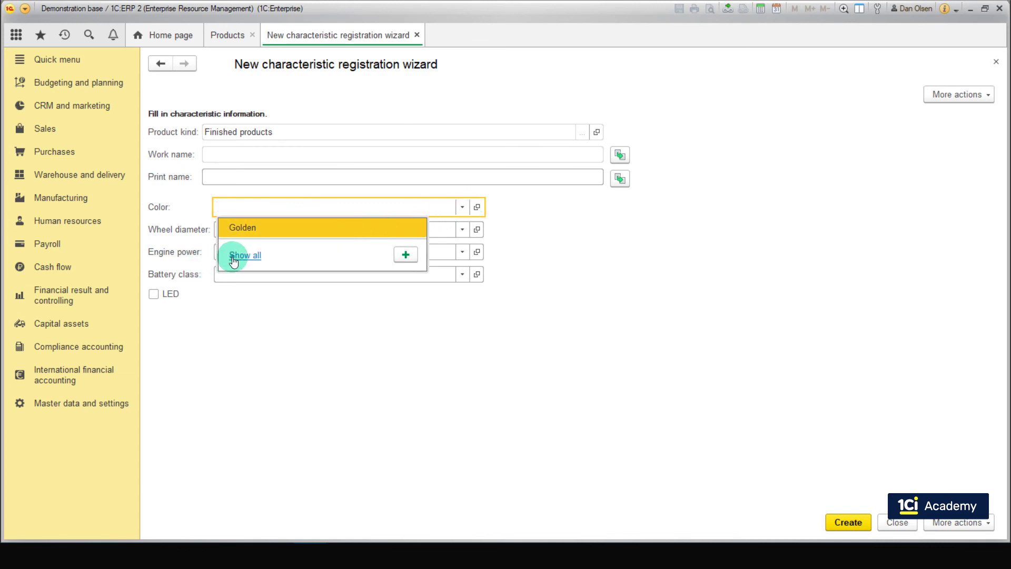
{"action": "left_click", "coordinate": [227, 259]}
{"action": "double_click", "coordinate": [433, 185]}
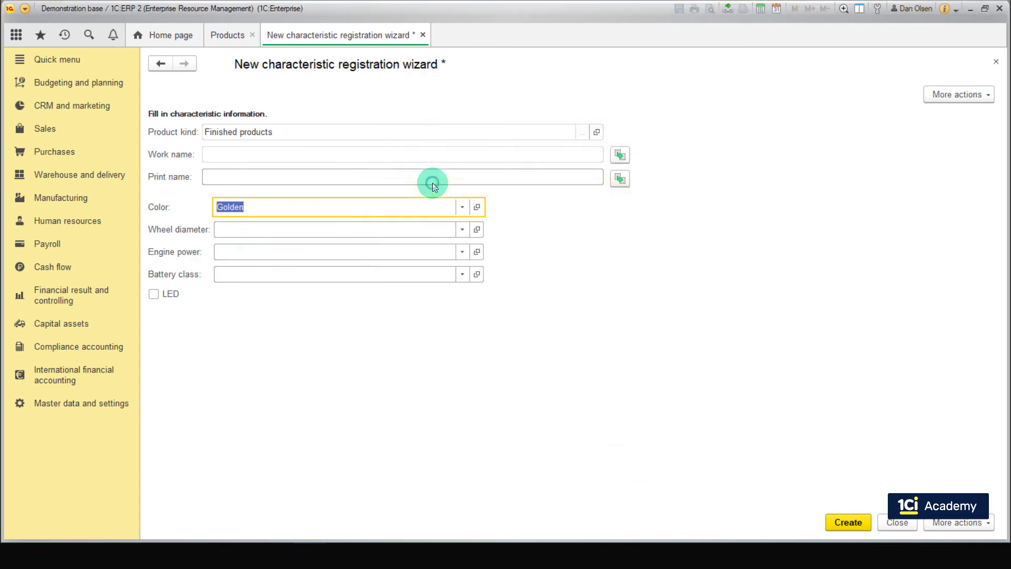
{"action": "left_click", "coordinate": [463, 230]}
{"action": "left_click", "coordinate": [240, 316]}
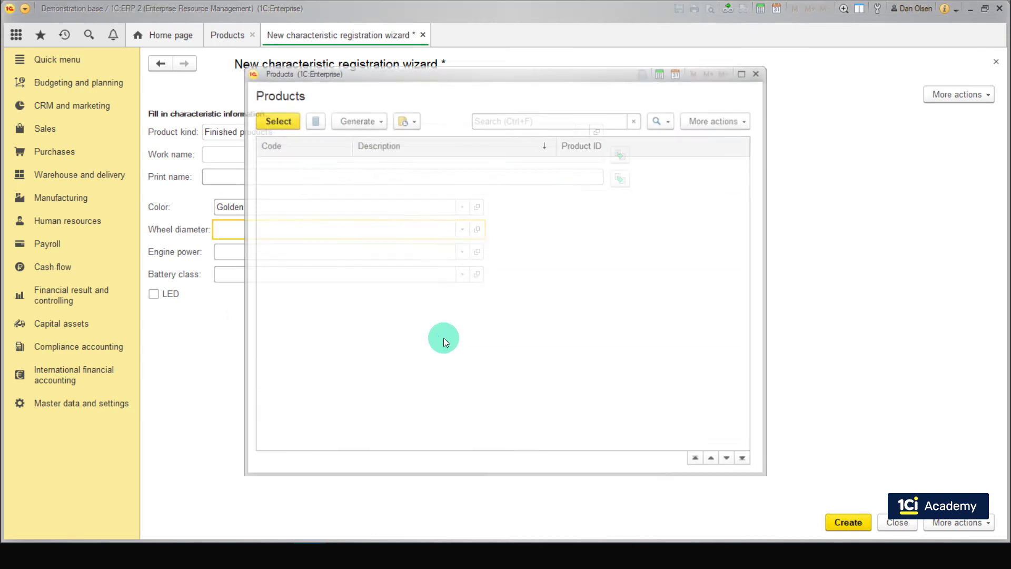
{"action": "double_click", "coordinate": [409, 380]}
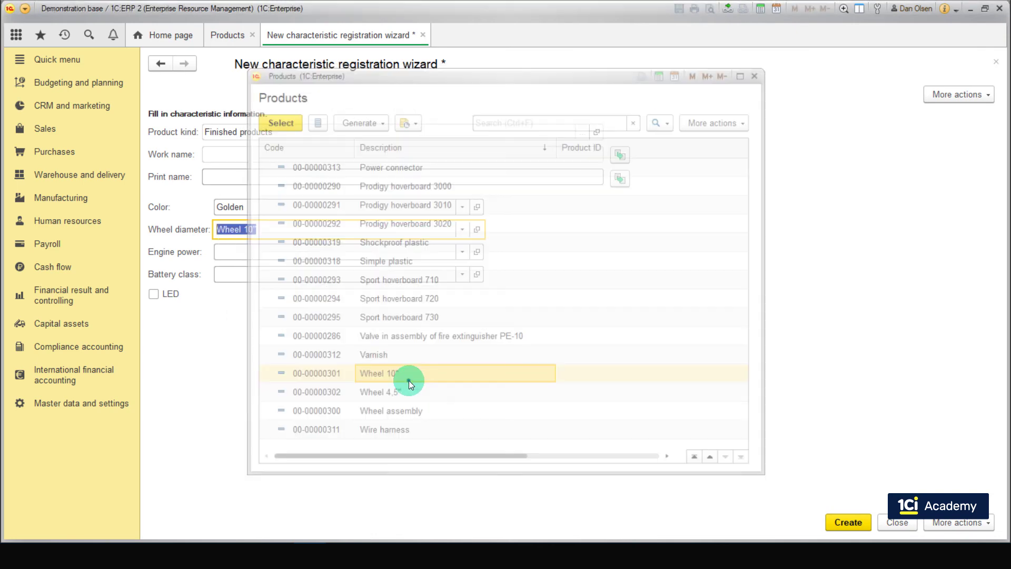
Set Engine power Electric Motor 500 Wt, Battery class Accumulator battery 5C, tick LED, and fill the work name
{"action": "left_click", "coordinate": [462, 253]}
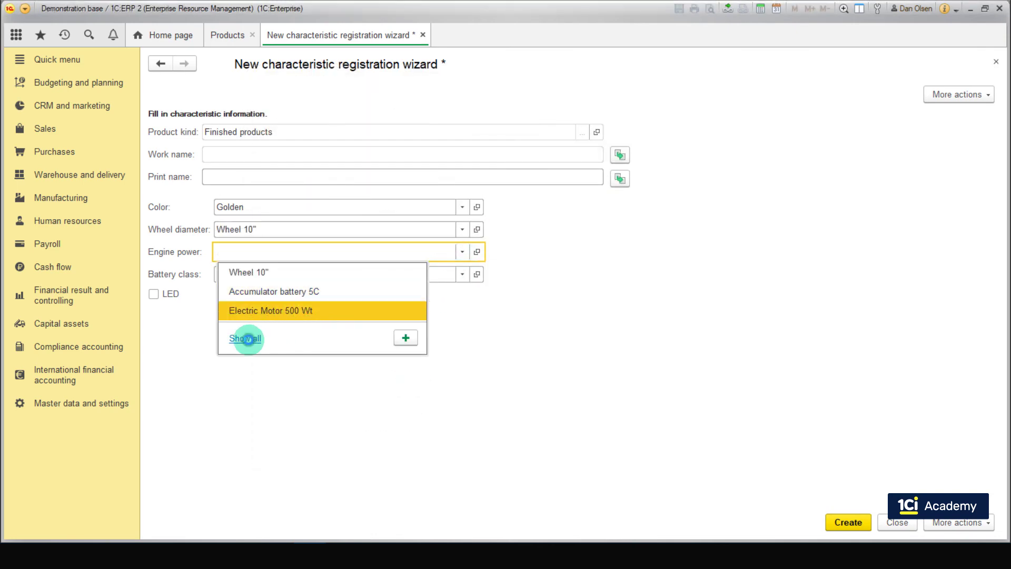
{"action": "left_click", "coordinate": [245, 338]}
{"action": "scroll", "coordinate": [412, 272], "scroll_direction": "down", "scroll_amount": 4}
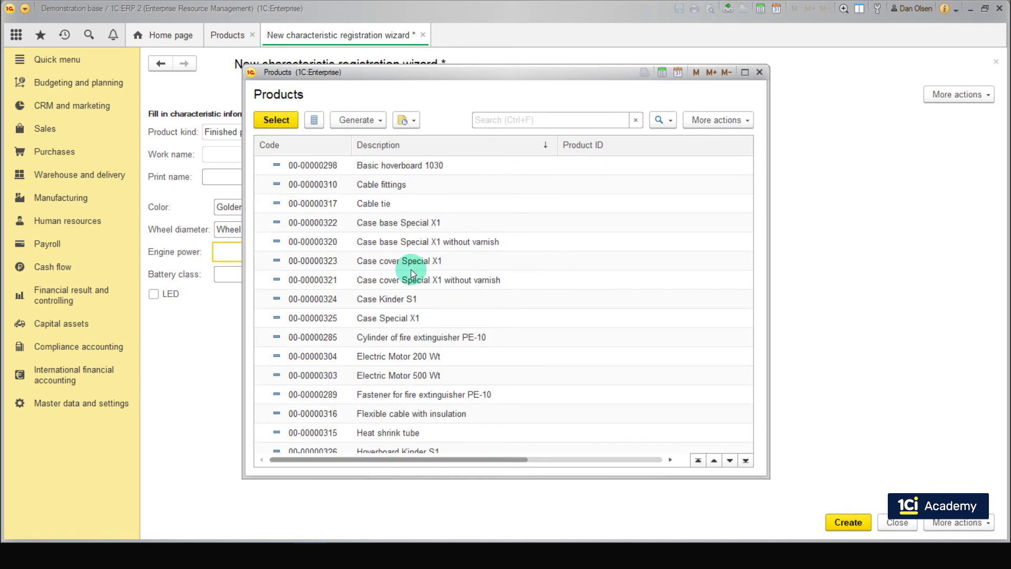
{"action": "double_click", "coordinate": [431, 317]}
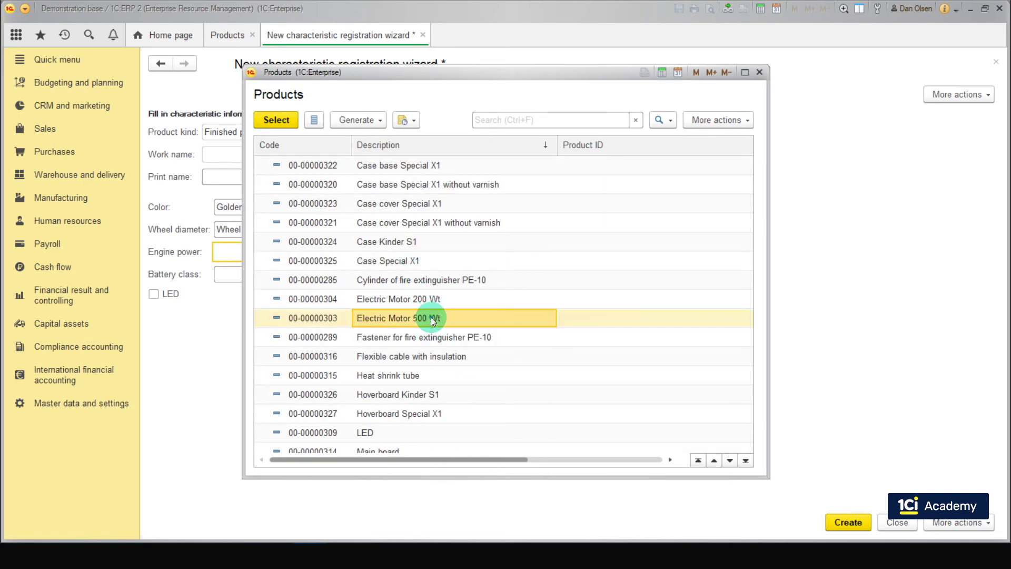
{"action": "left_click", "coordinate": [462, 274]}
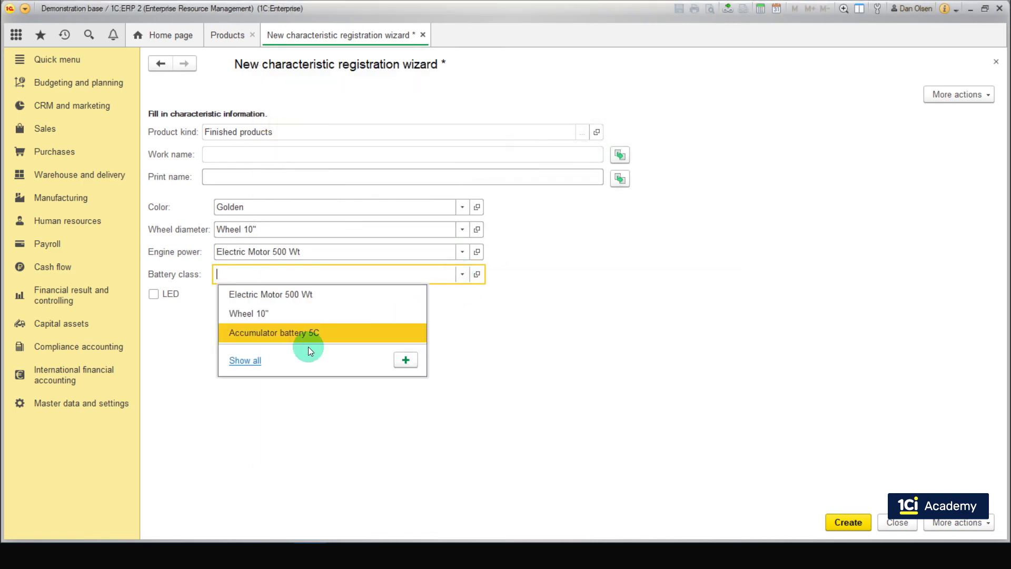
{"action": "left_click", "coordinate": [245, 359]}
{"action": "double_click", "coordinate": [385, 243]}
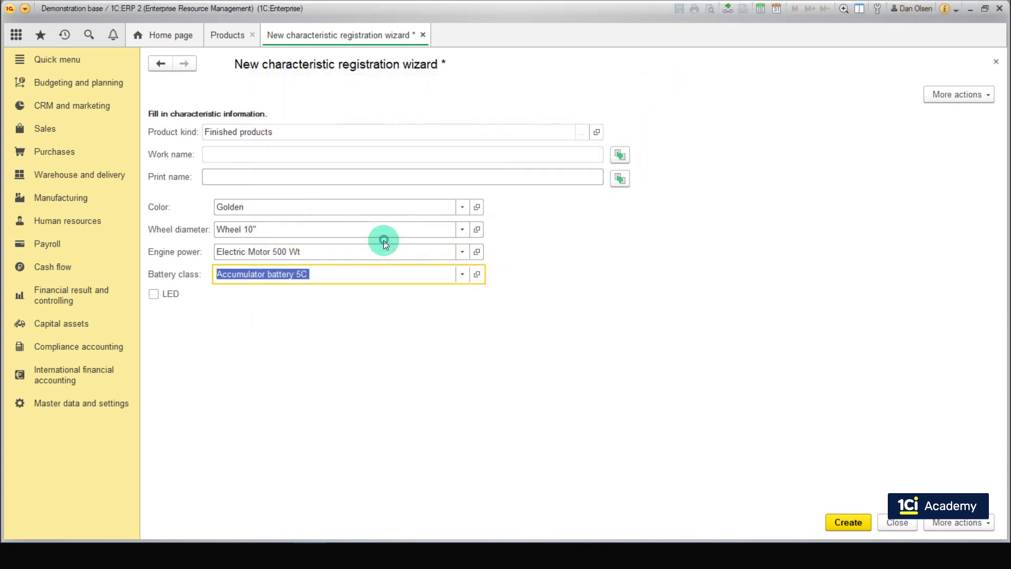
{"action": "left_click", "coordinate": [154, 294]}
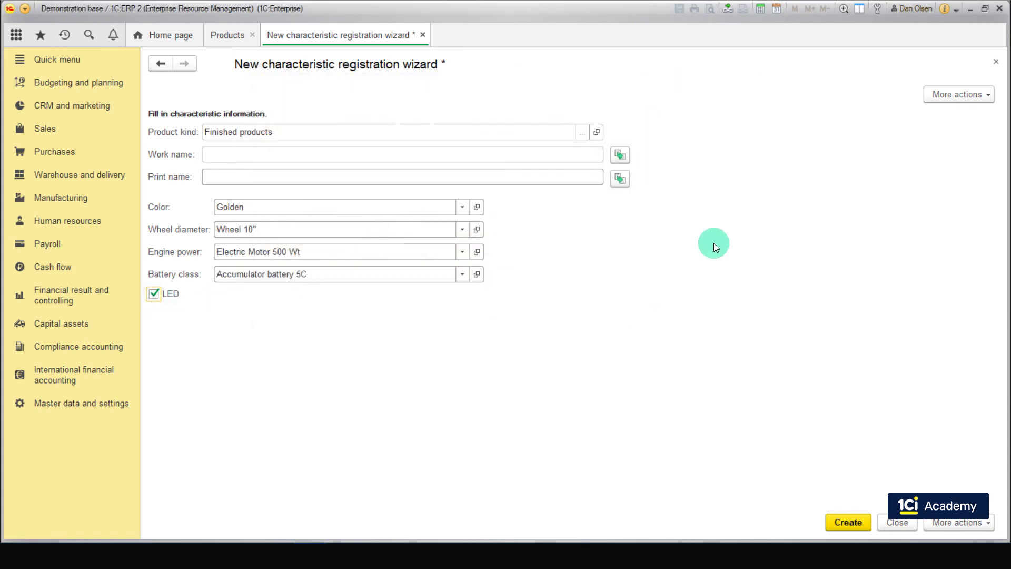
{"action": "left_click", "coordinate": [619, 156]}
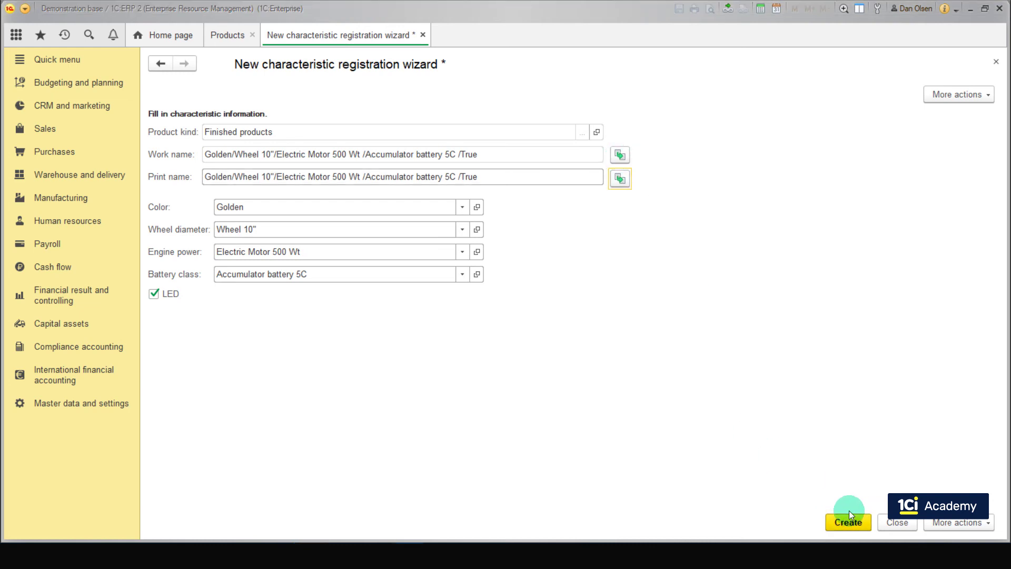
Create the characteristic Golden/Wheel 10"/Electric Motor 500 Wt /Accumulator battery 5C /True
{"action": "left_click", "coordinate": [861, 526]}
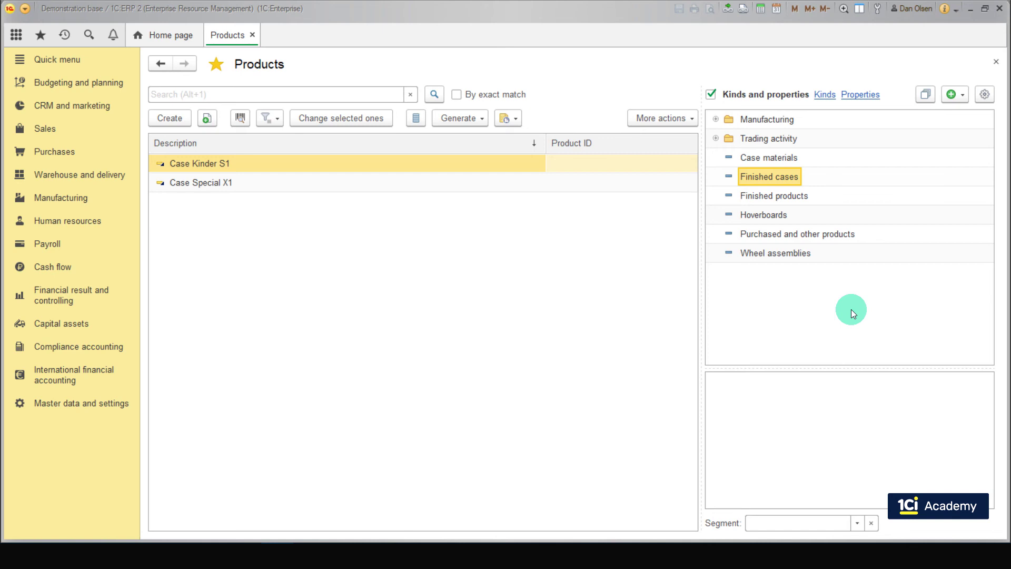
In the Finished cases product kind, start adding a characteristic attribute from another set
{"action": "double_click", "coordinate": [789, 179]}
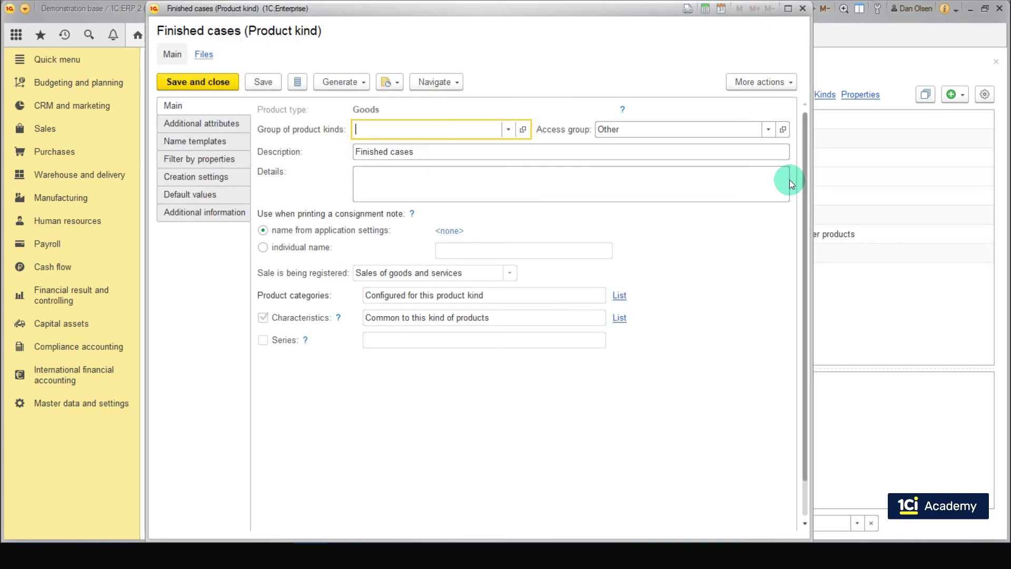
{"action": "left_click", "coordinate": [235, 125]}
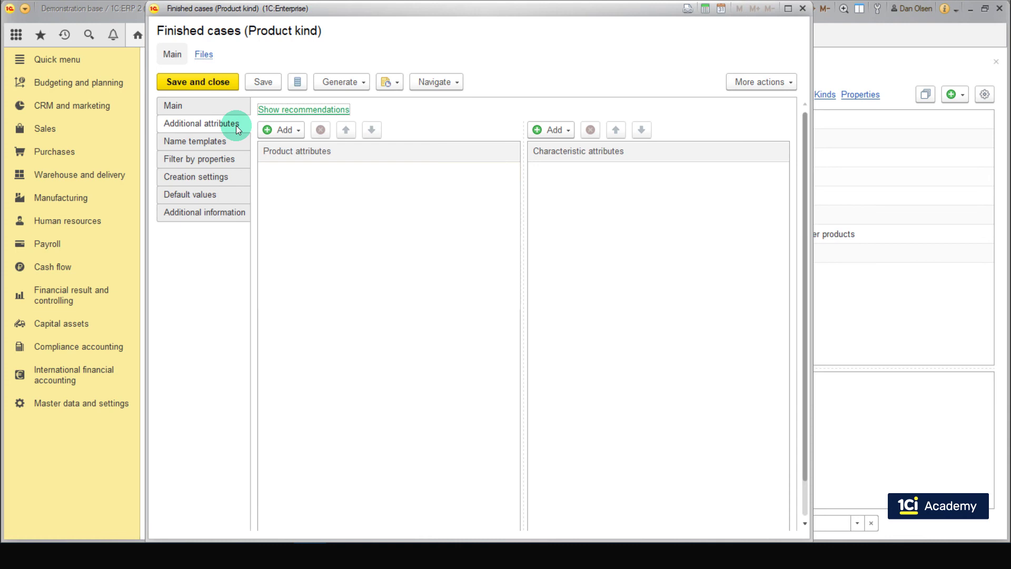
{"action": "left_click", "coordinate": [571, 132]}
{"action": "left_click", "coordinate": [586, 168]}
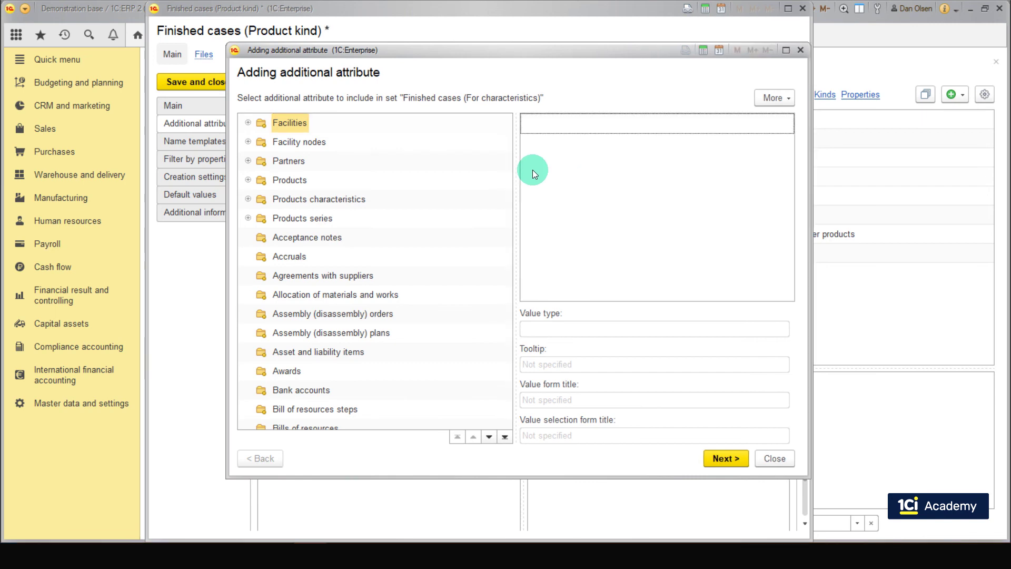
Add Color from the Finished products set as a common characteristic attribute, then save
{"action": "left_click", "coordinate": [353, 202]}
{"action": "left_click", "coordinate": [248, 200]}
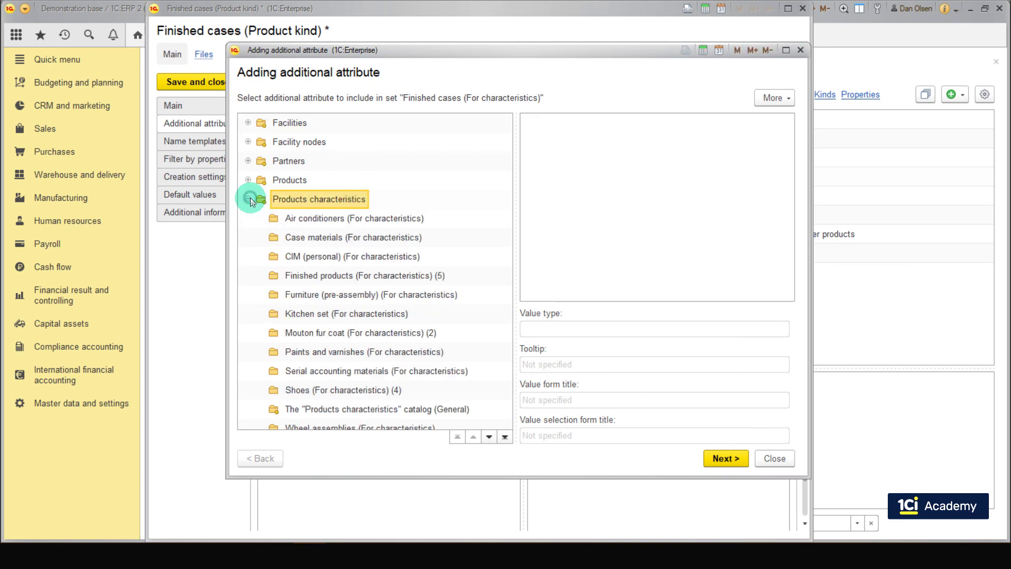
{"action": "left_click", "coordinate": [358, 276]}
{"action": "left_click", "coordinate": [551, 126]}
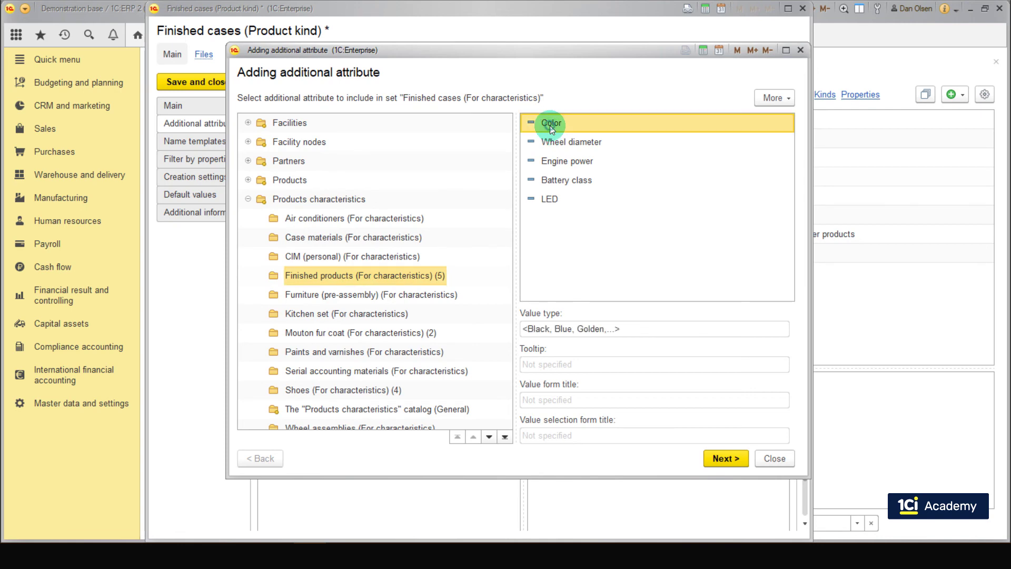
{"action": "double_click", "coordinate": [550, 125]}
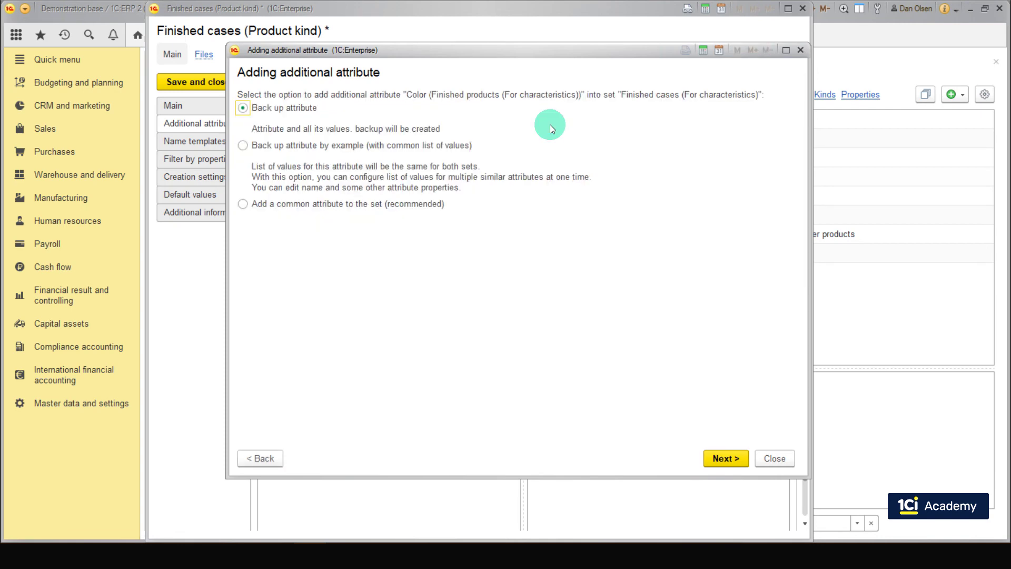
{"action": "left_click", "coordinate": [243, 204]}
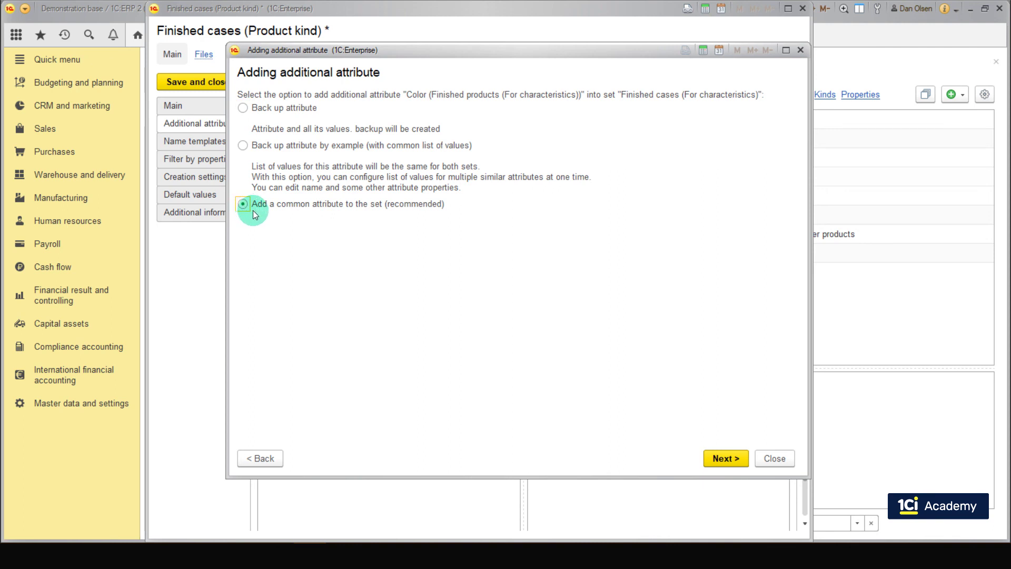
{"action": "left_click", "coordinate": [725, 458]}
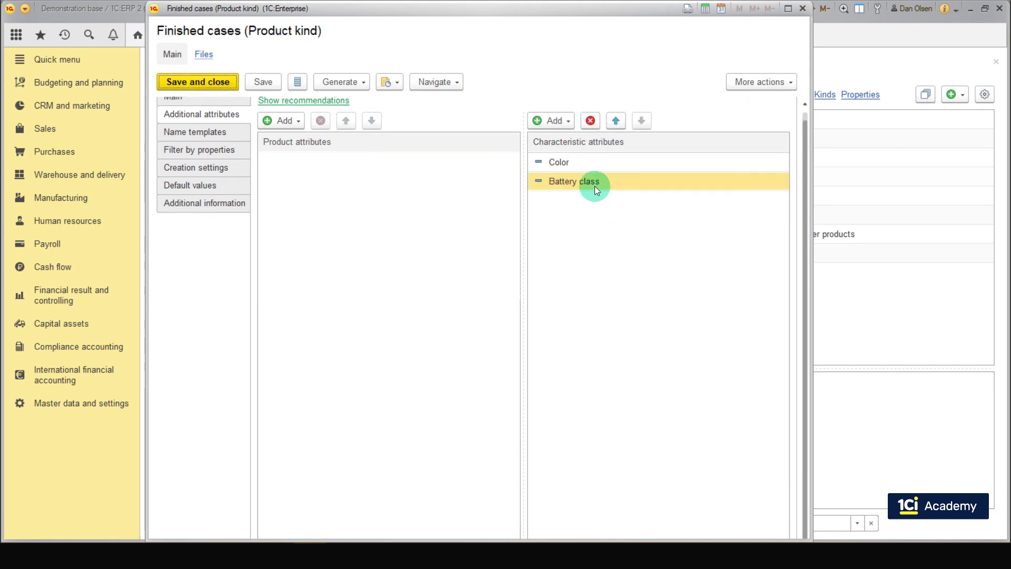
{"action": "left_click", "coordinate": [264, 83]}
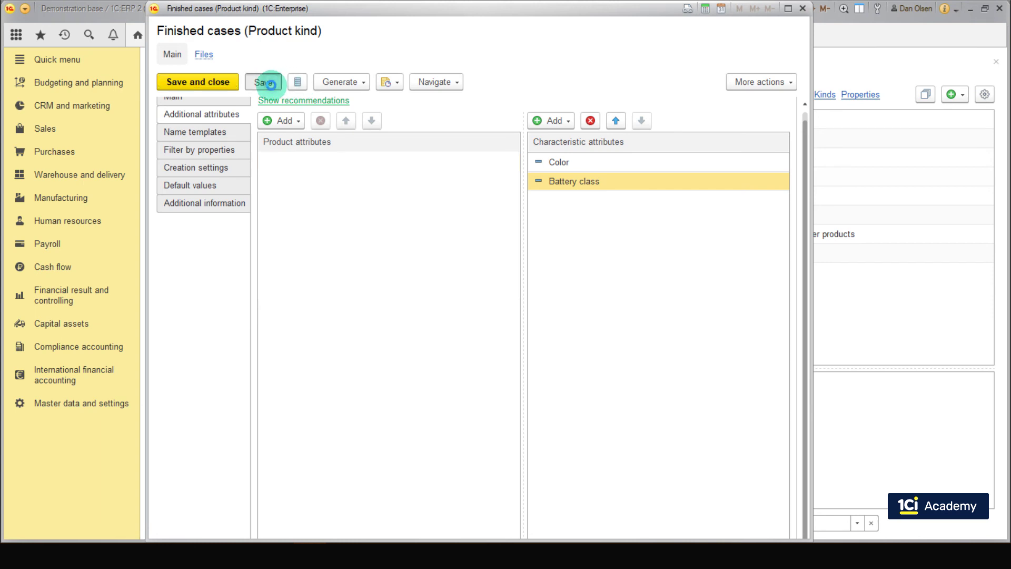
Set the characteristics work name template to [Color] + "/" + [Battery class] and save
{"action": "left_click", "coordinate": [221, 135]}
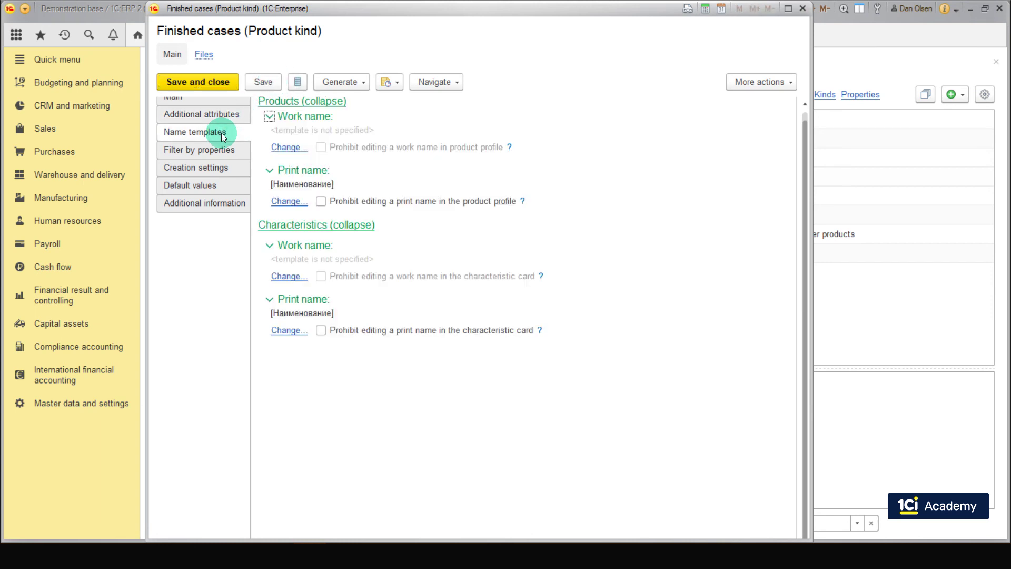
{"action": "left_click", "coordinate": [289, 277]}
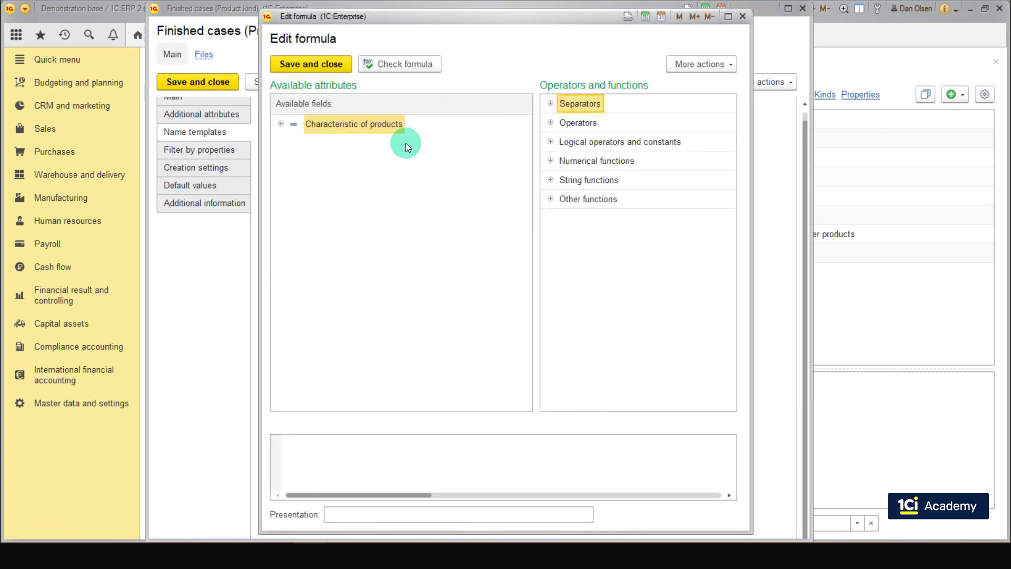
{"action": "left_click", "coordinate": [280, 123]}
{"action": "left_click", "coordinate": [328, 181]}
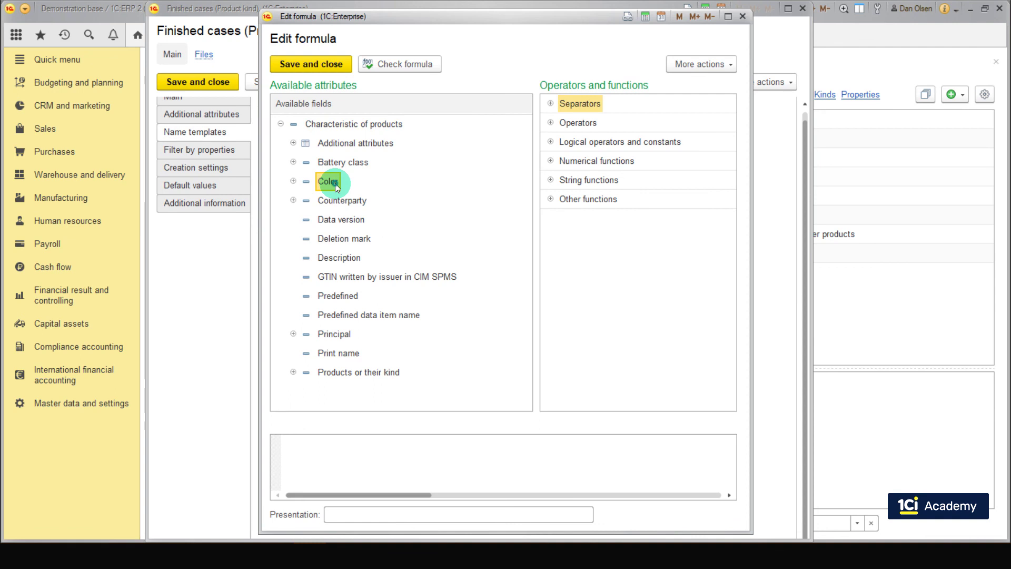
{"action": "double_click", "coordinate": [334, 183]}
{"action": "left_click", "coordinate": [550, 104]}
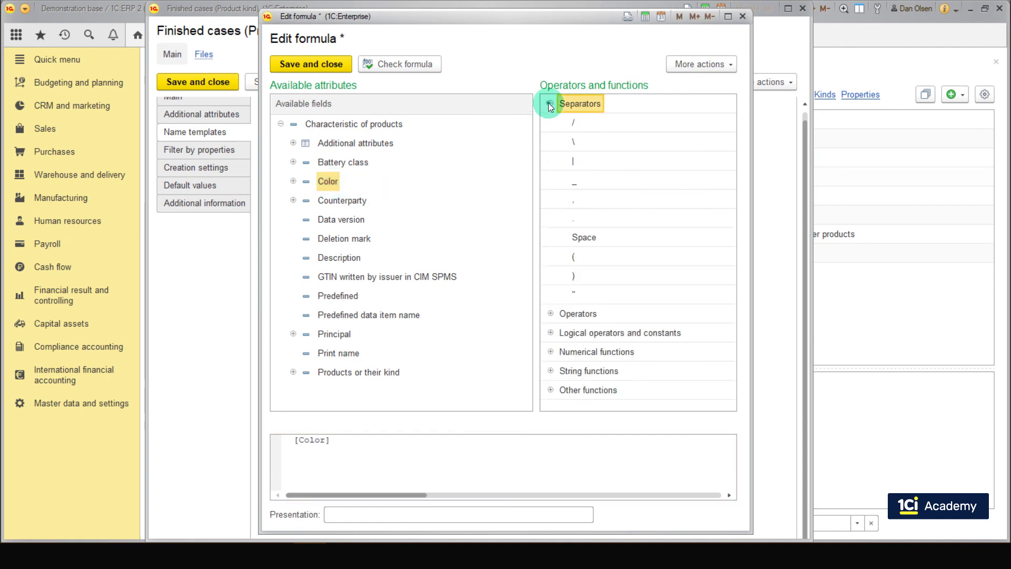
{"action": "double_click", "coordinate": [578, 124]}
{"action": "double_click", "coordinate": [337, 163]}
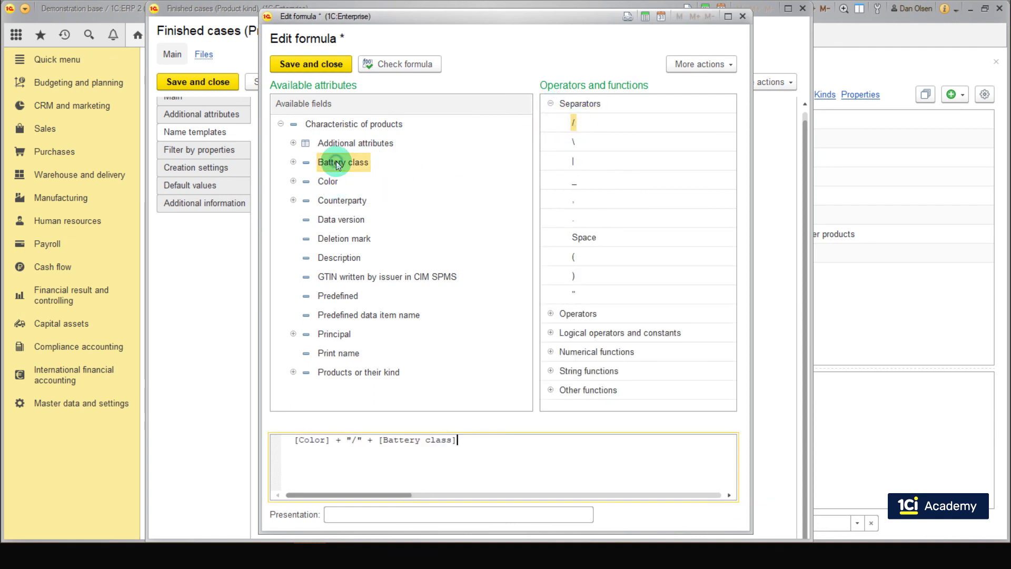
{"action": "left_click", "coordinate": [318, 64]}
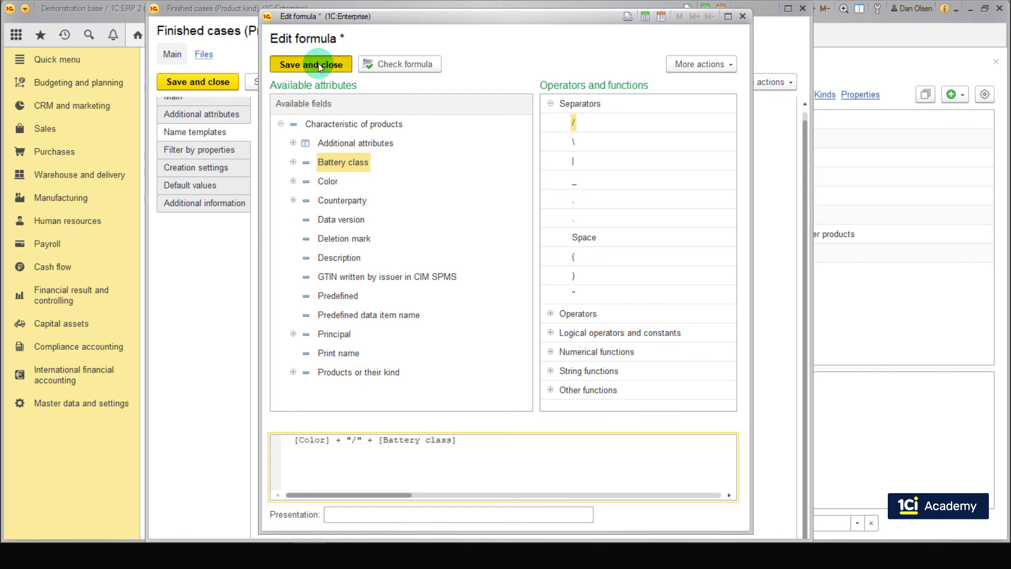
{"action": "left_click", "coordinate": [263, 82]}
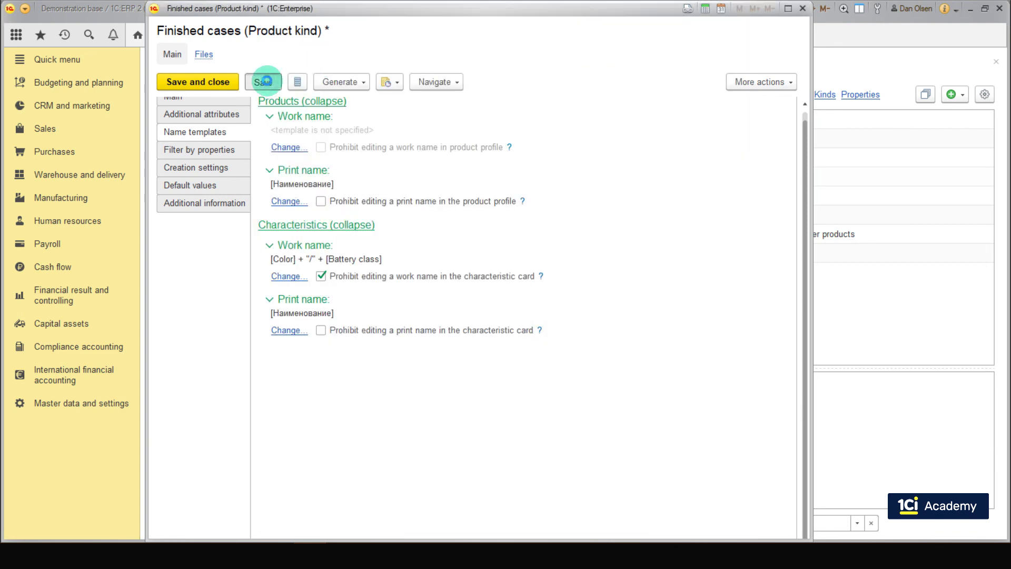
{"action": "left_click", "coordinate": [204, 100]}
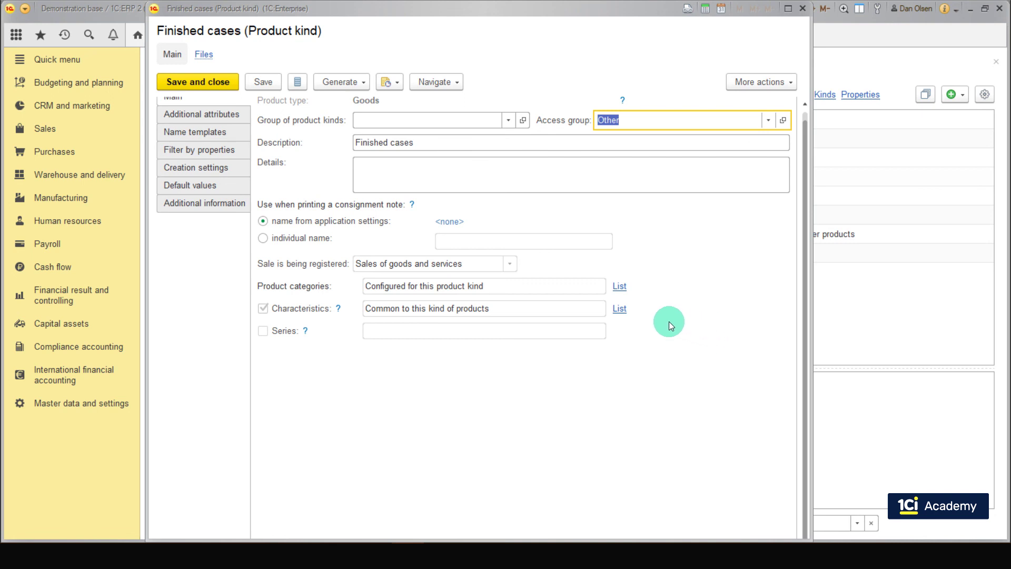
Create the Electric Motor 200 Wt /Wheel 4,5" and 500 Wt /Wheel 10" characteristics, then close the list
{"action": "left_click", "coordinate": [621, 309]}
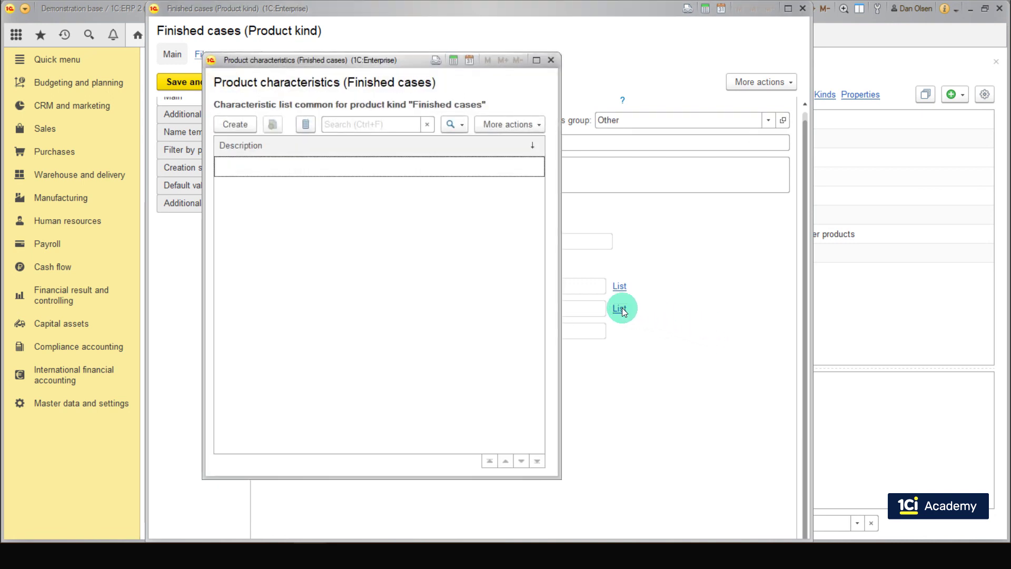
{"action": "left_click", "coordinate": [245, 128]}
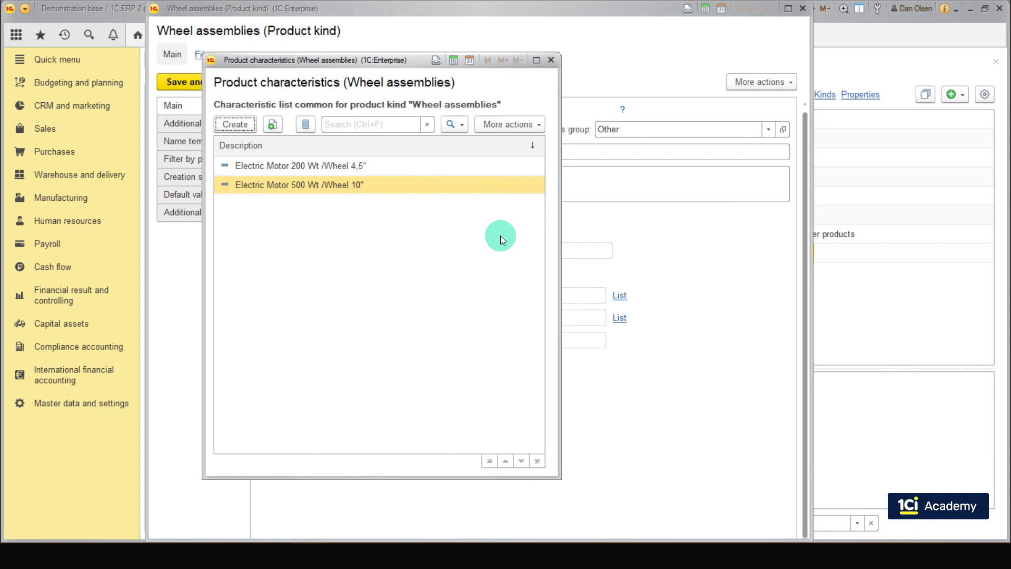
{"action": "left_click", "coordinate": [502, 231]}
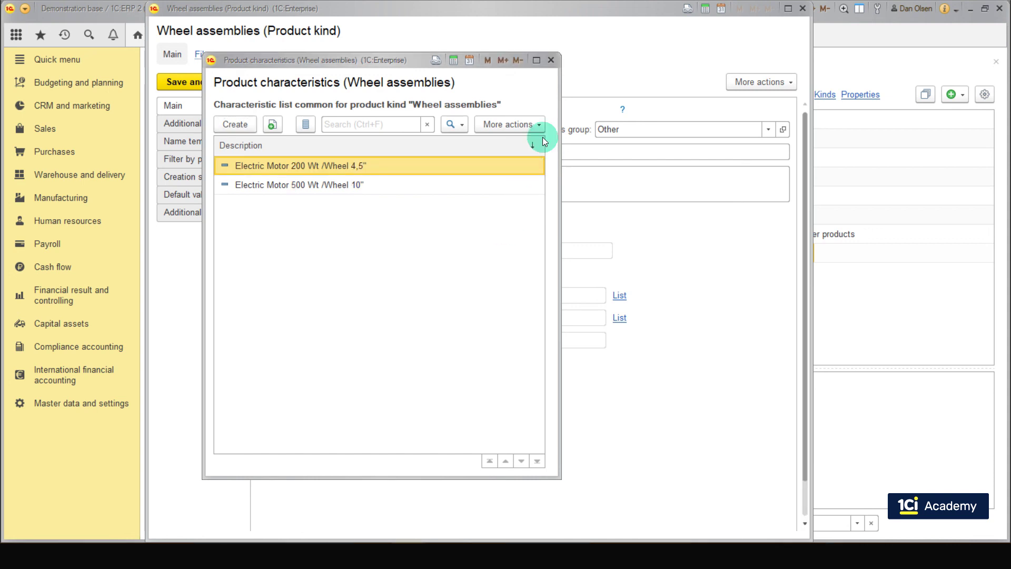
{"action": "left_click", "coordinate": [551, 60]}
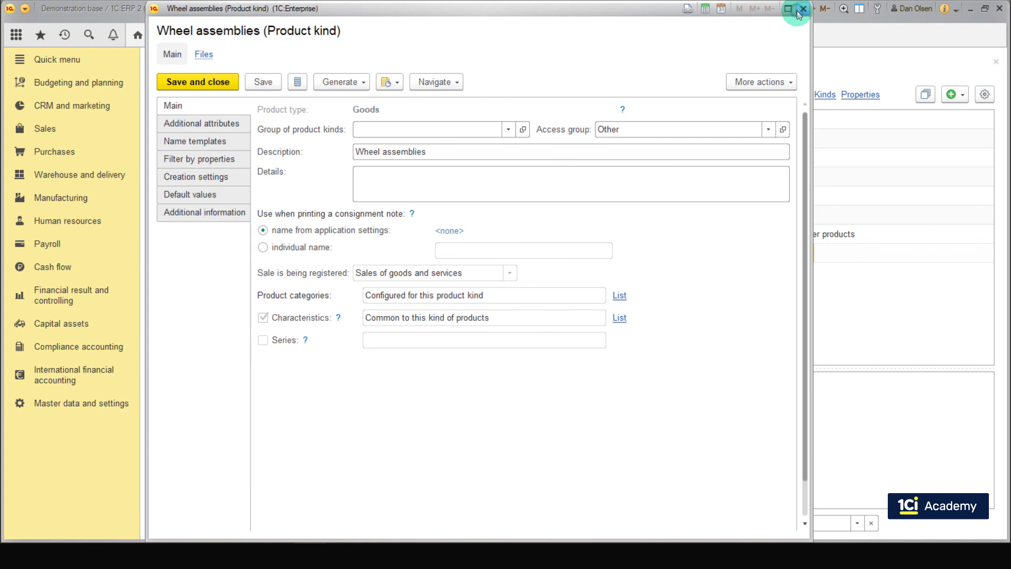
Open the Hoverboard Special X1 card under Finished products and list its four characteristics
{"action": "left_click", "coordinate": [803, 9]}
{"action": "left_click", "coordinate": [763, 196]}
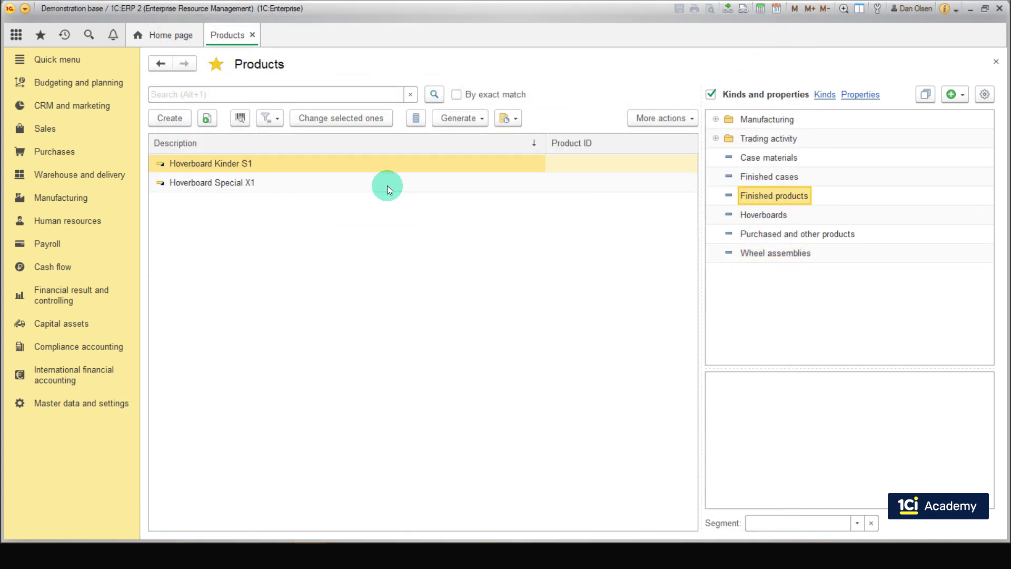
{"action": "left_click", "coordinate": [387, 186]}
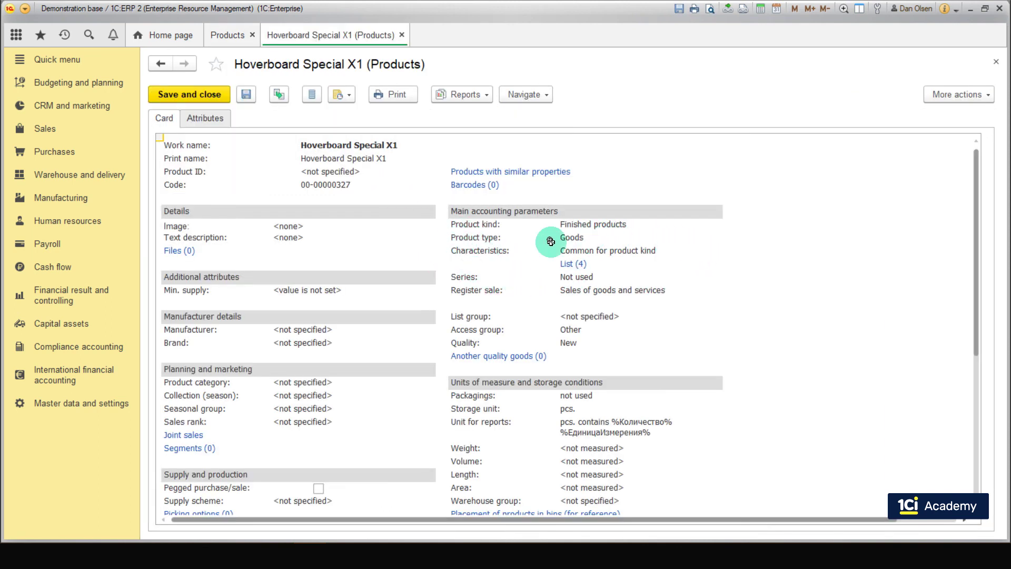
{"action": "left_click", "coordinate": [573, 263]}
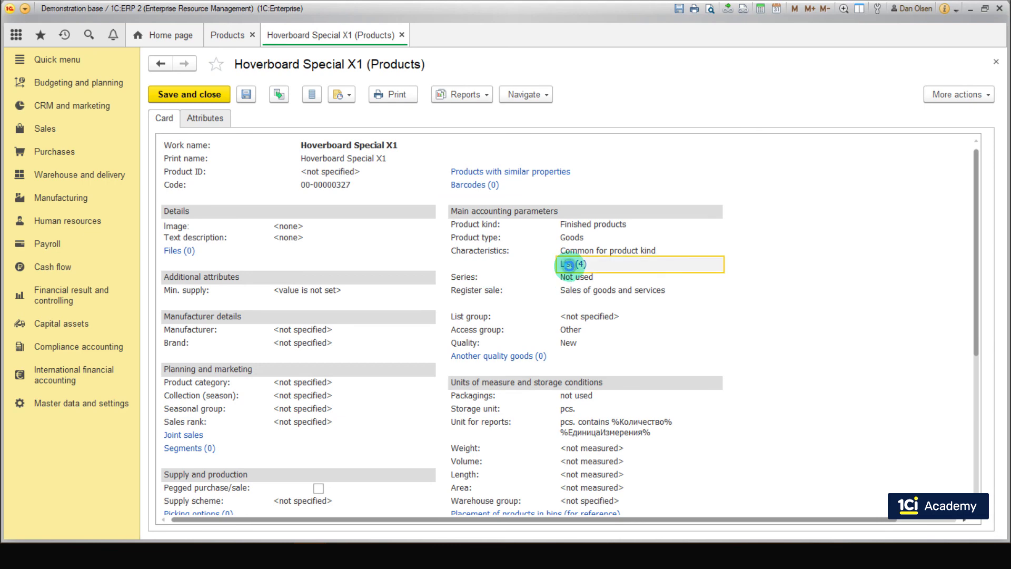